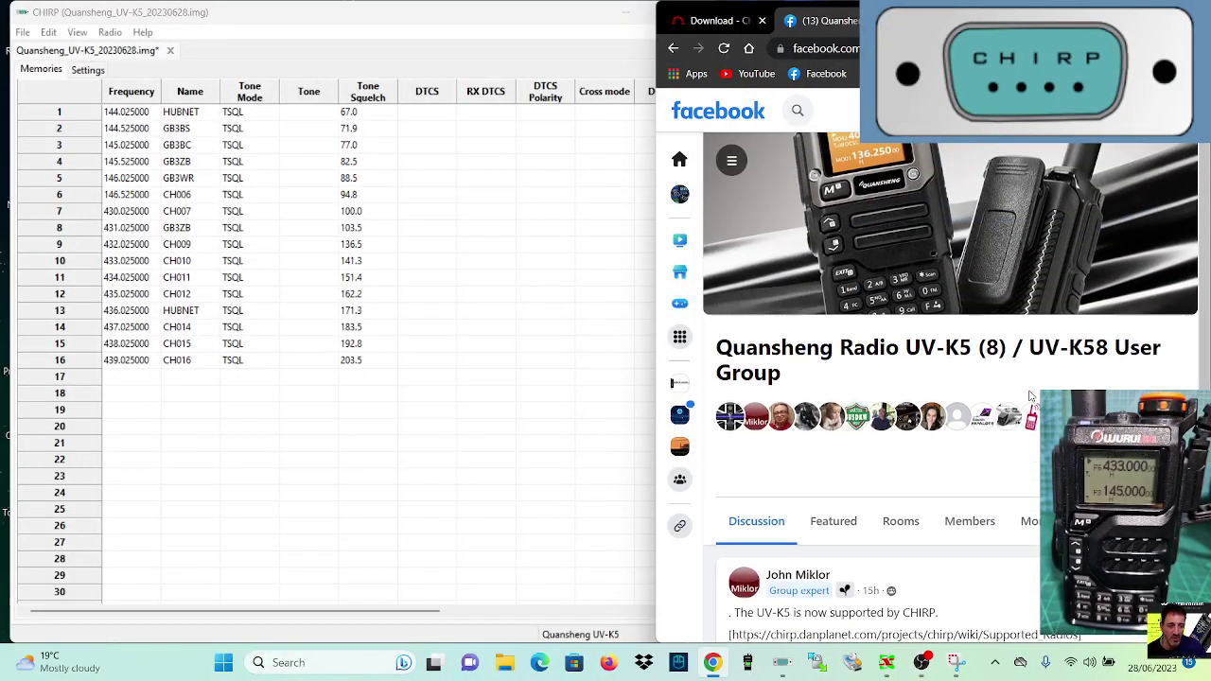
Review the Facebook group post about UV-K5 support and the CHIRP website's download page and supported radio models
{"action": "scroll", "coordinate": [1031, 395], "scroll_direction": "down", "scroll_amount": 2}
{"action": "scroll", "coordinate": [1031, 384], "scroll_direction": "down", "scroll_amount": 2}
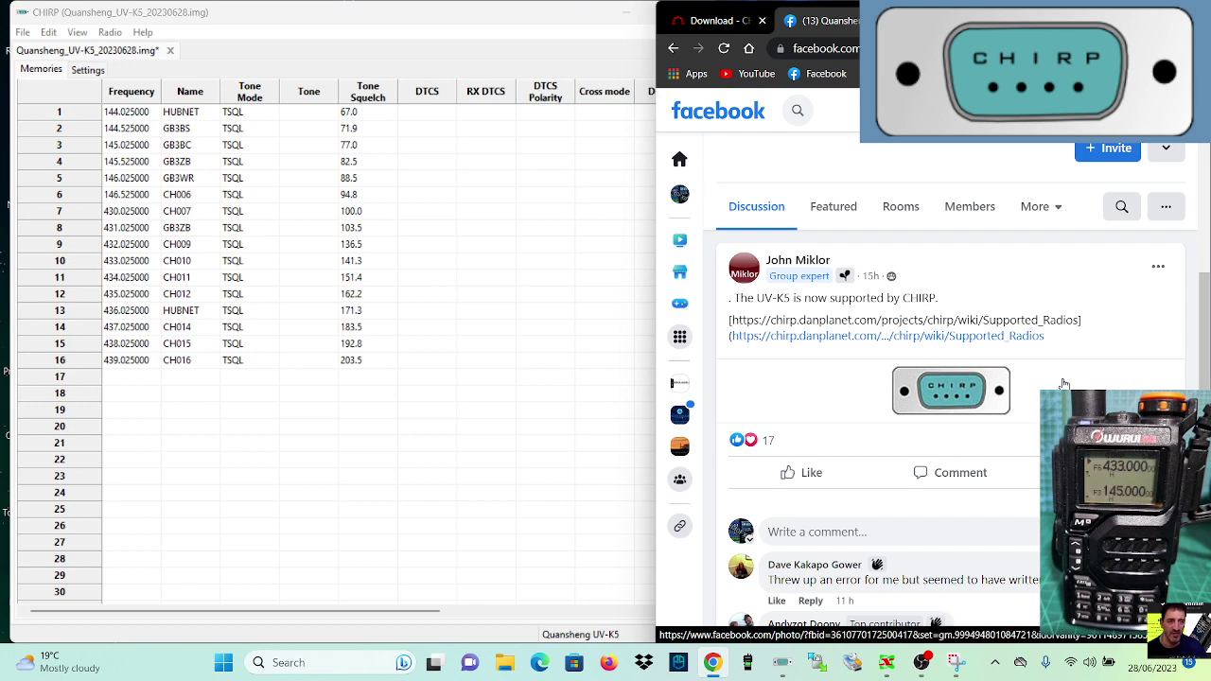
{"action": "left_click", "coordinate": [716, 28]}
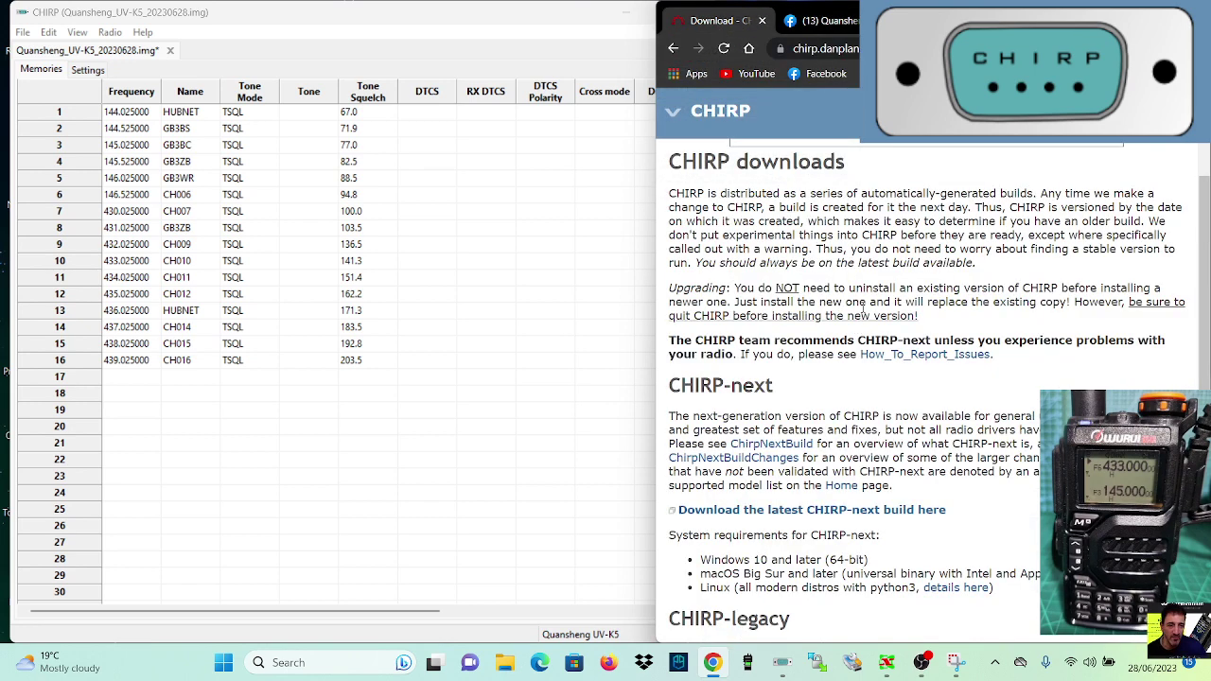
{"action": "scroll", "coordinate": [859, 330], "scroll_direction": "down", "scroll_amount": 3}
{"action": "scroll", "coordinate": [885, 322], "scroll_direction": "up", "scroll_amount": 4}
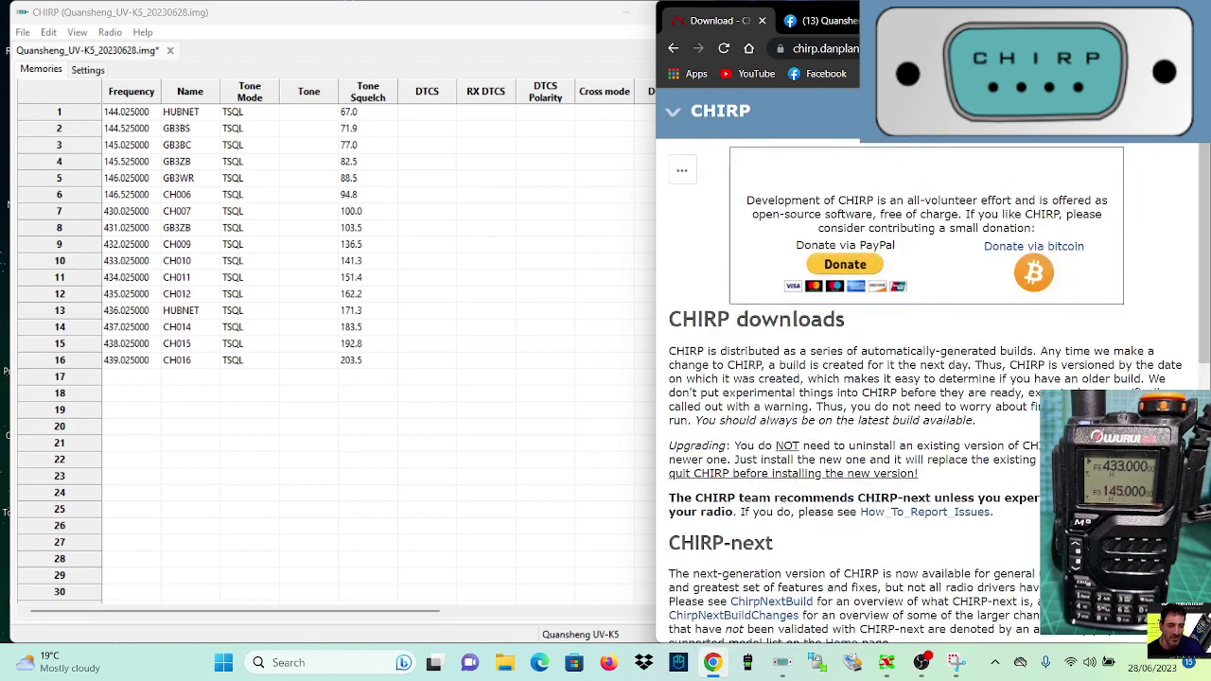
{"action": "key", "text": "alt+Left"}
{"action": "scroll", "coordinate": [911, 354], "scroll_direction": "down", "scroll_amount": 3}
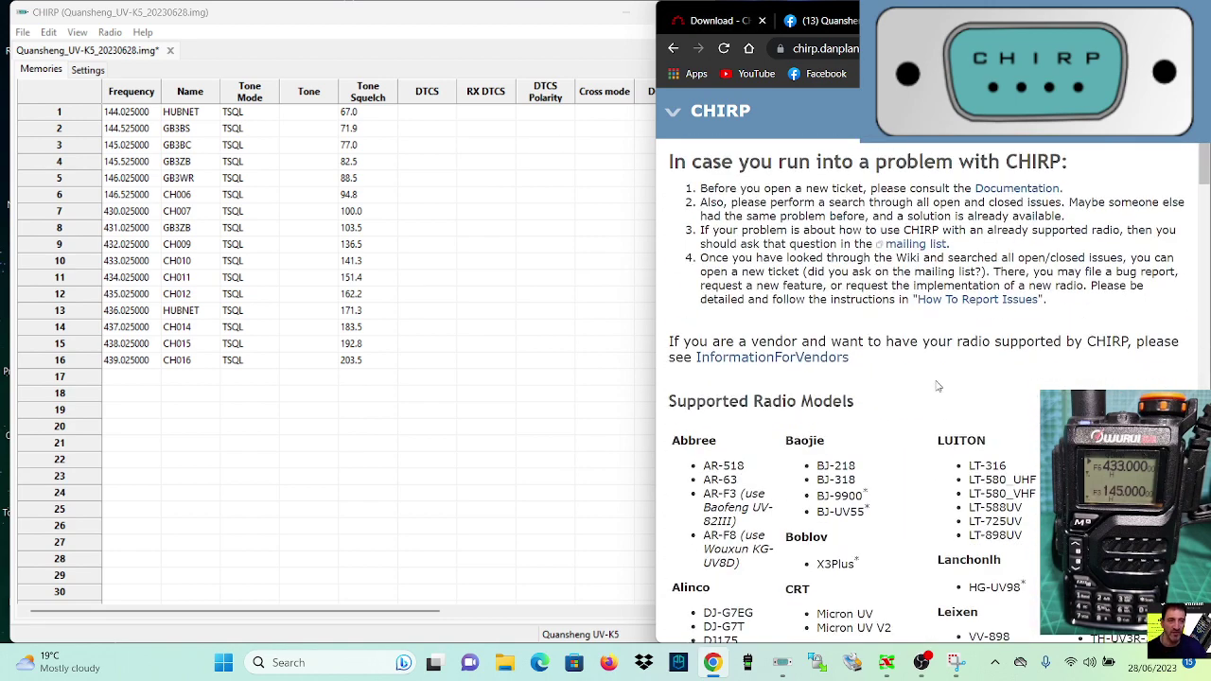
{"action": "scroll", "coordinate": [852, 357], "scroll_direction": "up", "scroll_amount": 3}
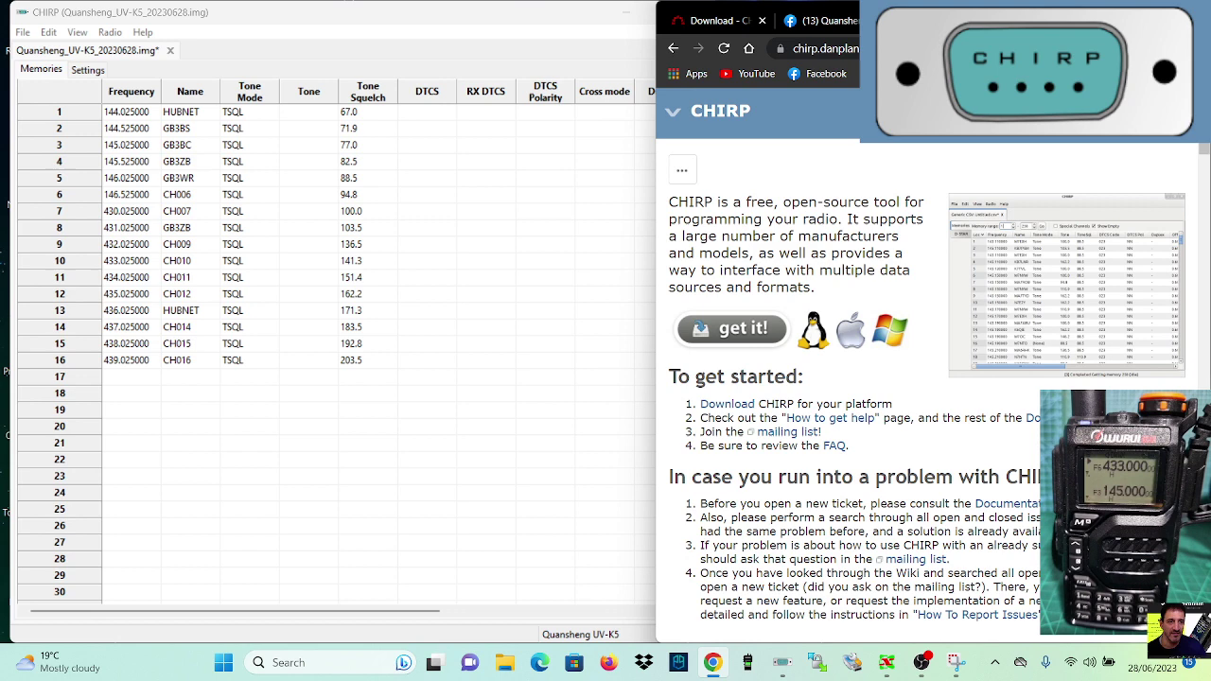
{"action": "left_click", "coordinate": [839, 26]}
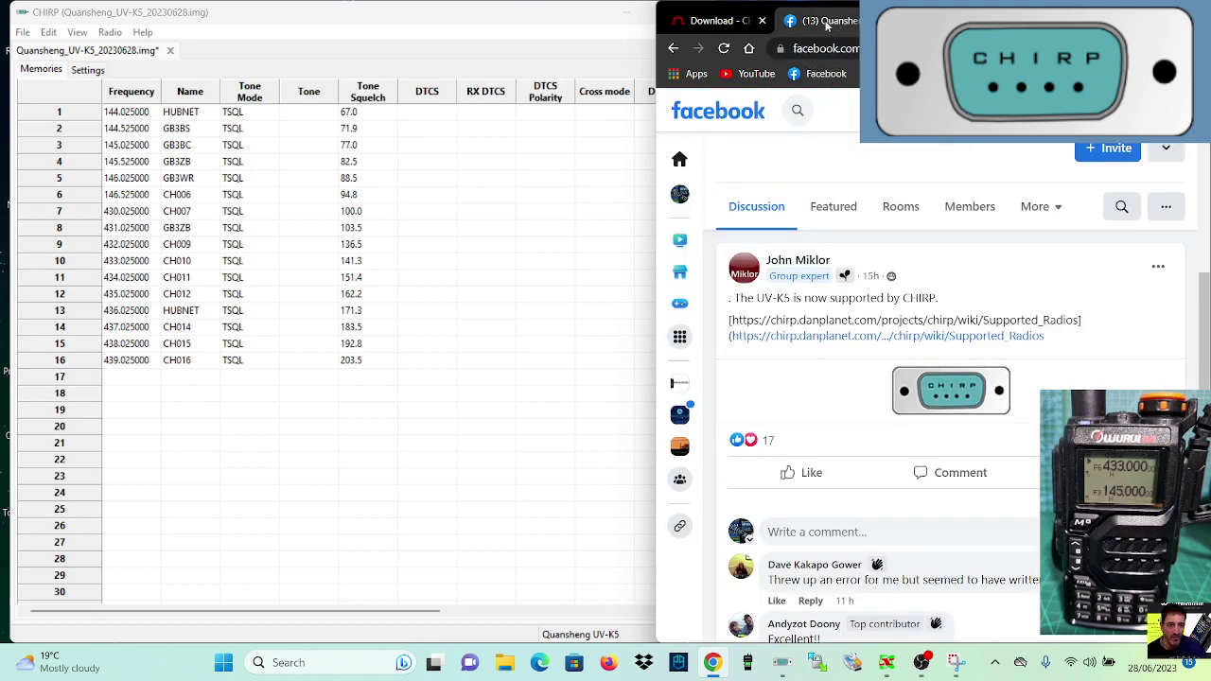
{"action": "left_click", "coordinate": [728, 21]}
{"action": "key", "text": "alt+Left"}
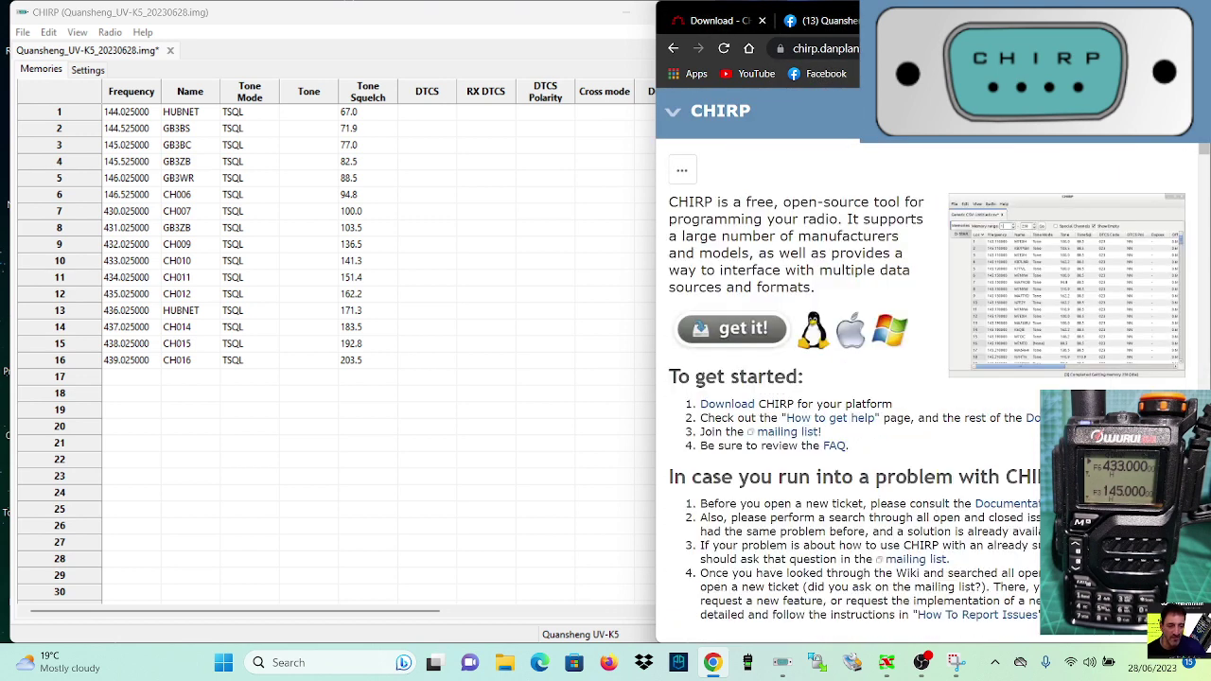
{"action": "key", "text": "alt+Right"}
Switch to CHIRP, widen its window to reveal more memory columns, and start a download from the radio
{"action": "left_click", "coordinate": [544, 211]}
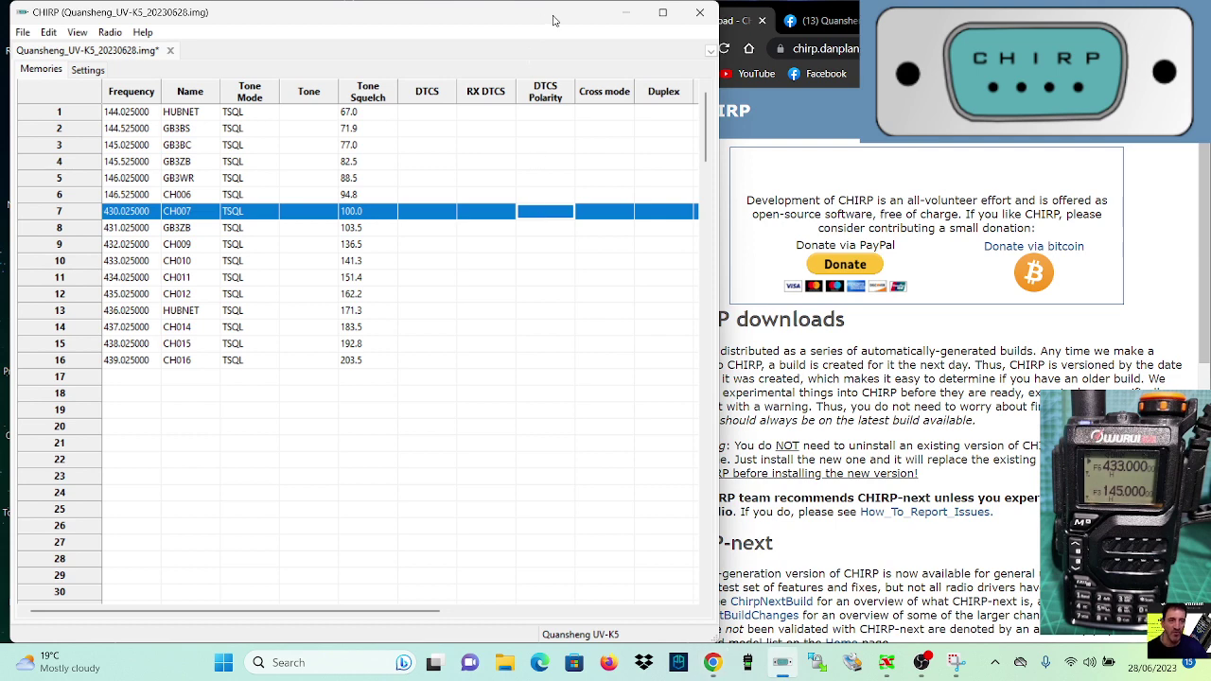
{"action": "left_click_drag", "start_coordinate": [717, 107], "coordinate": [930, 106]}
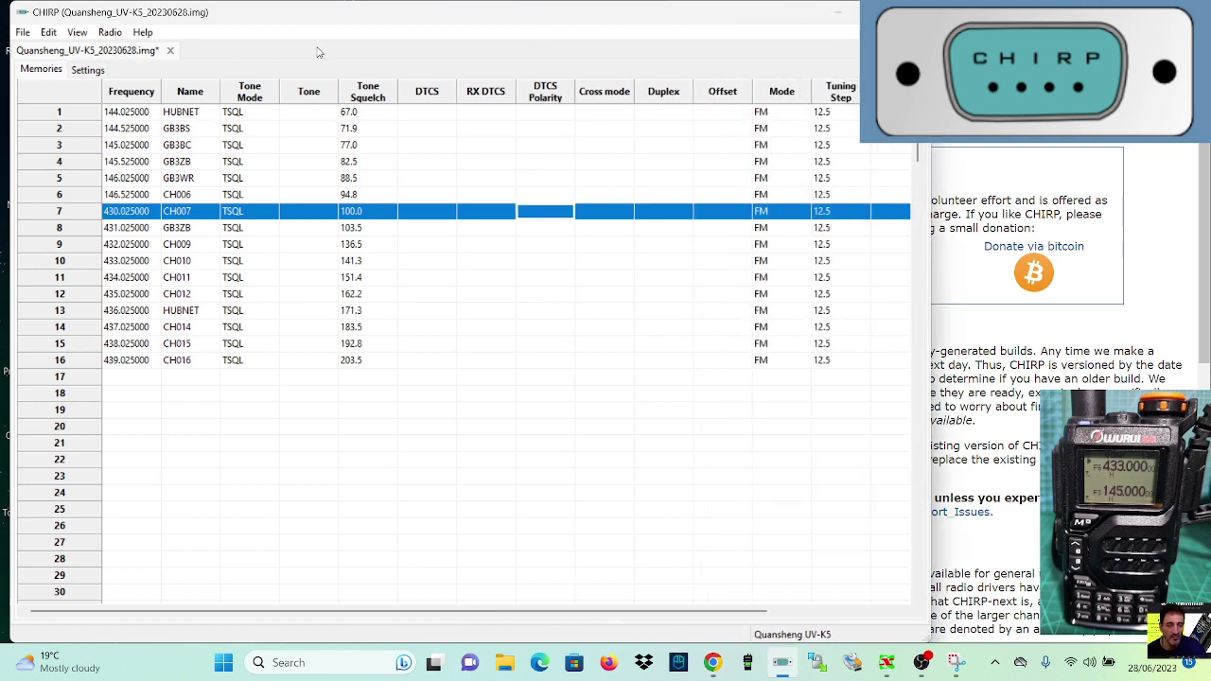
{"action": "left_click", "coordinate": [109, 32]}
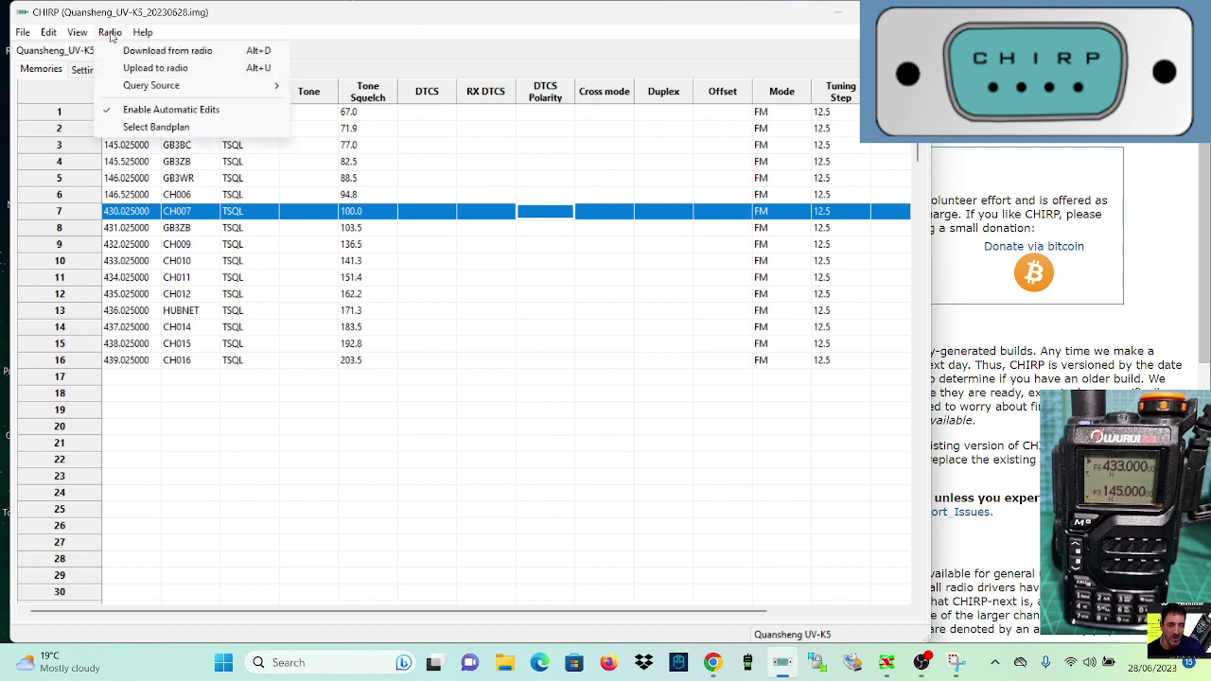
{"action": "left_click", "coordinate": [132, 53]}
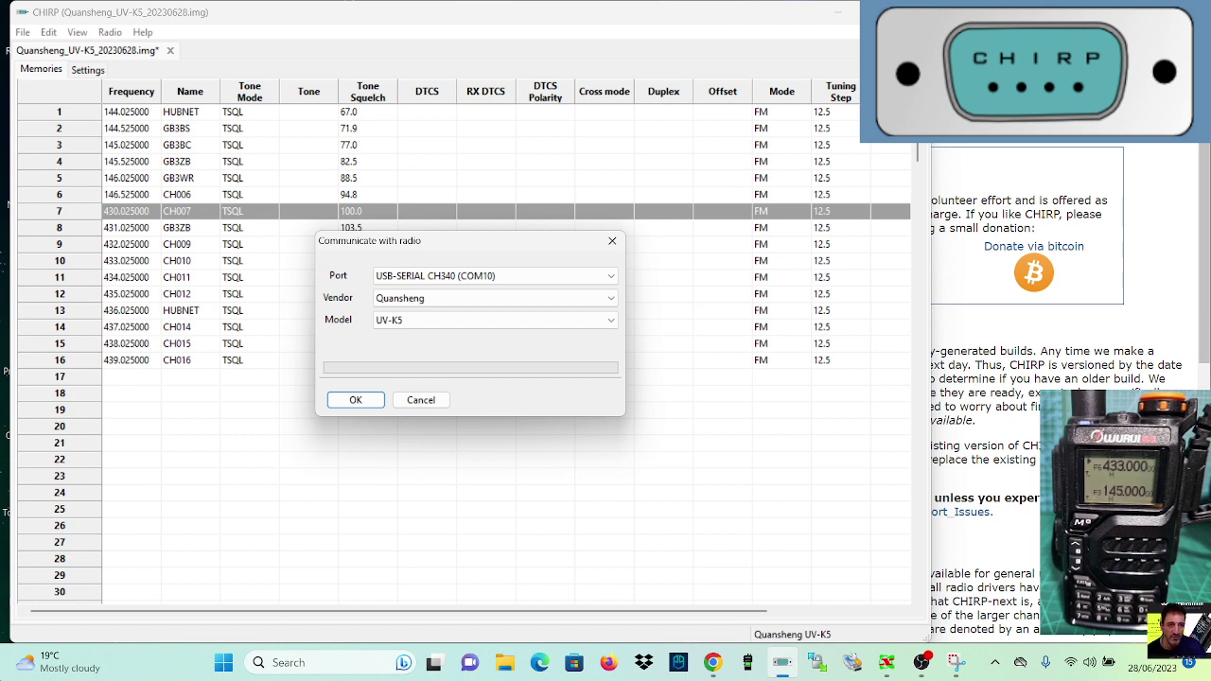
Check in Windows Device Manager which COM port the USB-SERIAL CH340 programming cable uses, then close Device Manager
{"action": "right_click", "coordinate": [225, 666]}
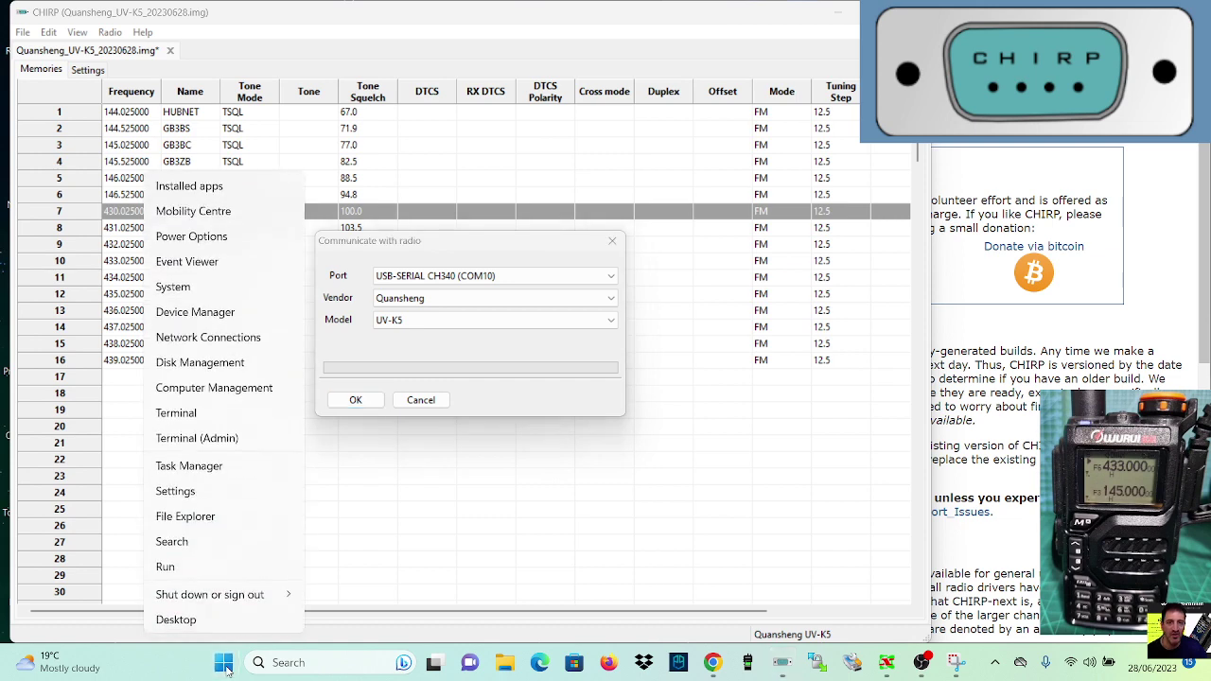
{"action": "left_click", "coordinate": [186, 313]}
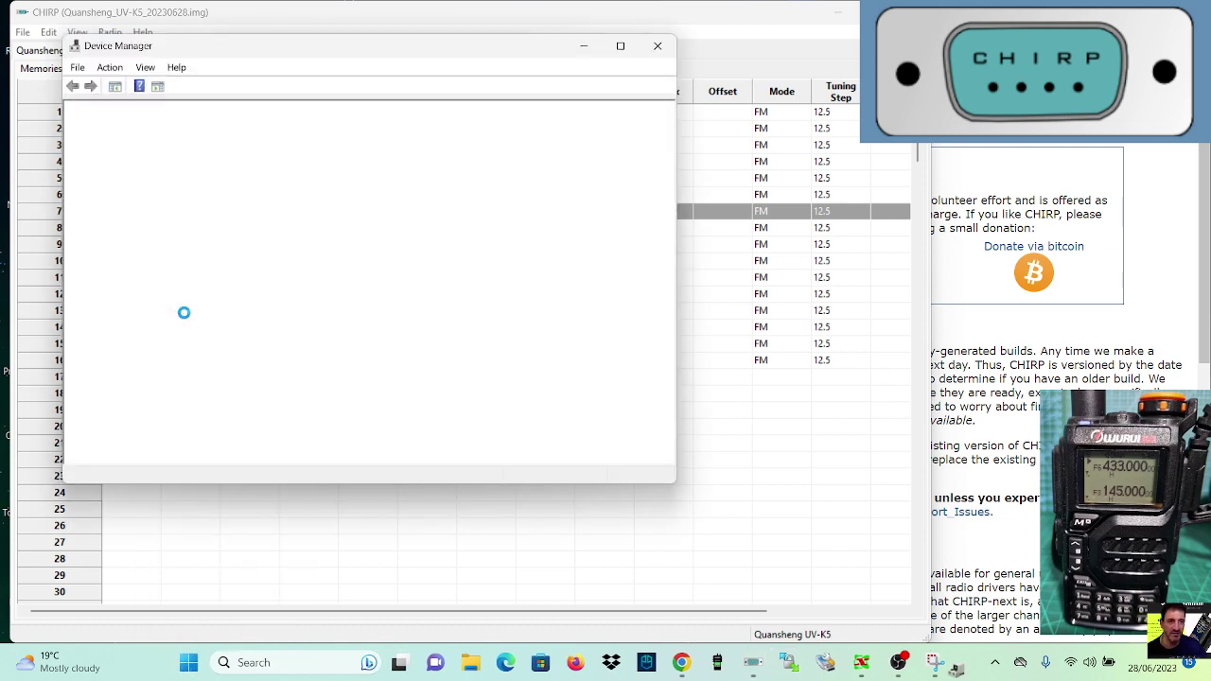
{"action": "double_click", "coordinate": [138, 338]}
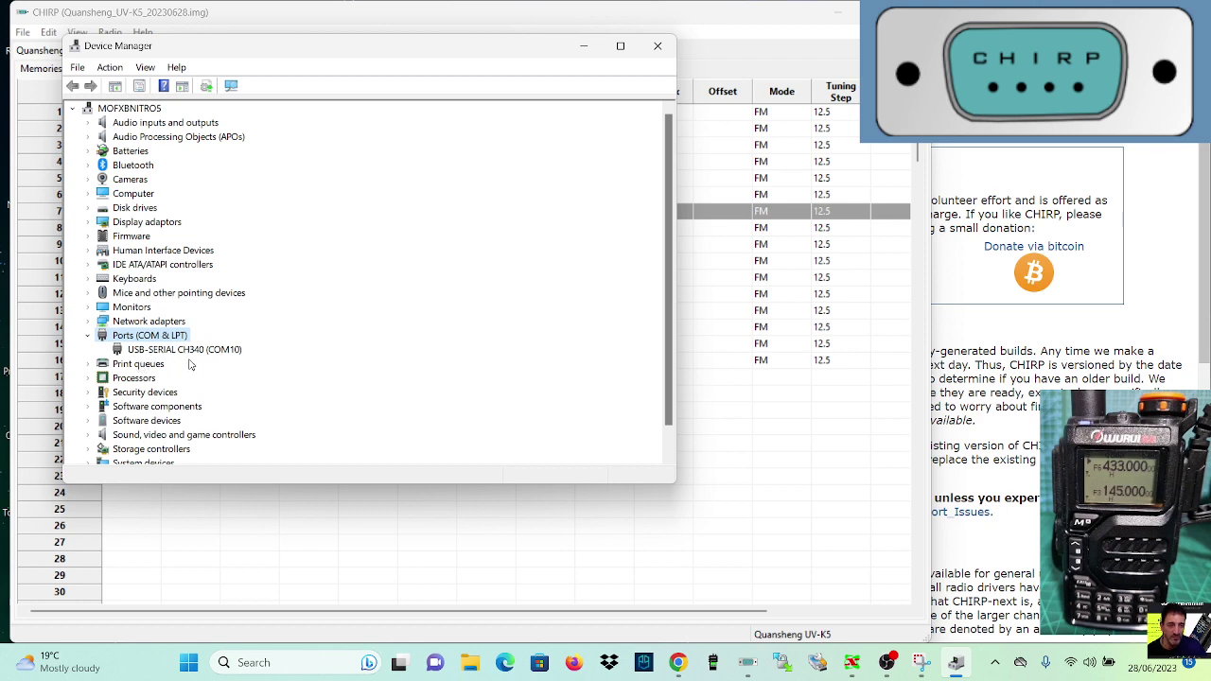
{"action": "left_click", "coordinate": [656, 49]}
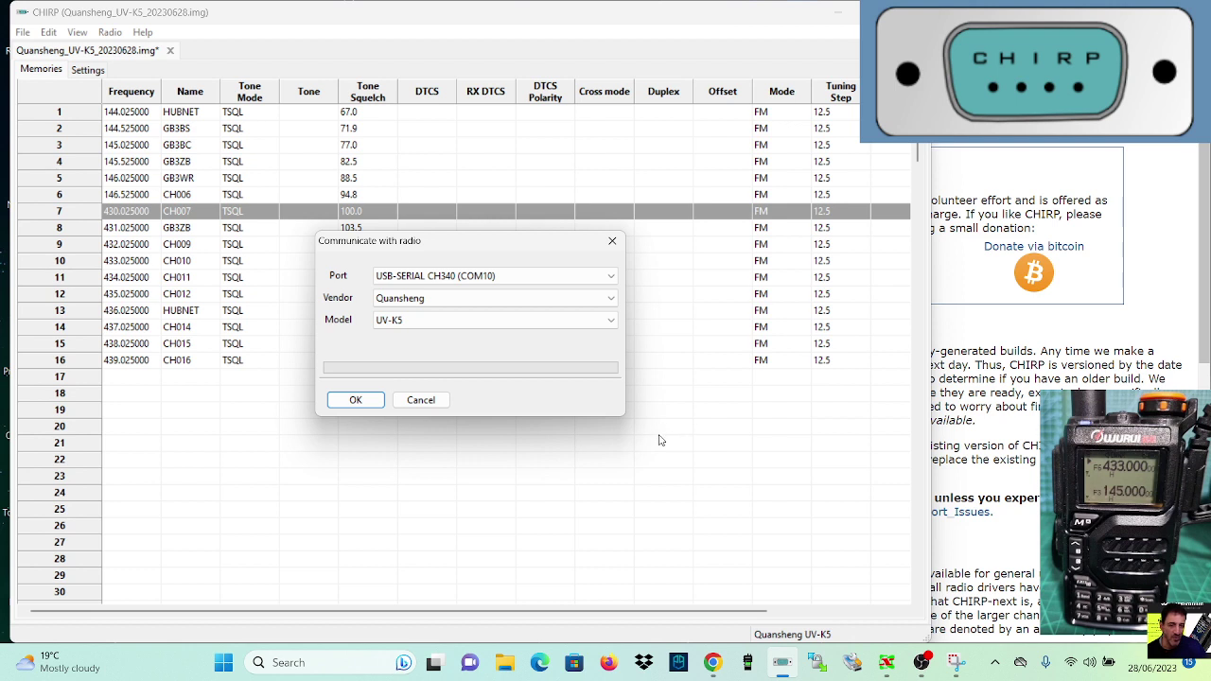
Set the radio connection to port USB-SERIAL CH340 (COM10), vendor Quansheng and model UV-K5
{"action": "left_click", "coordinate": [520, 275]}
{"action": "left_click", "coordinate": [435, 291]}
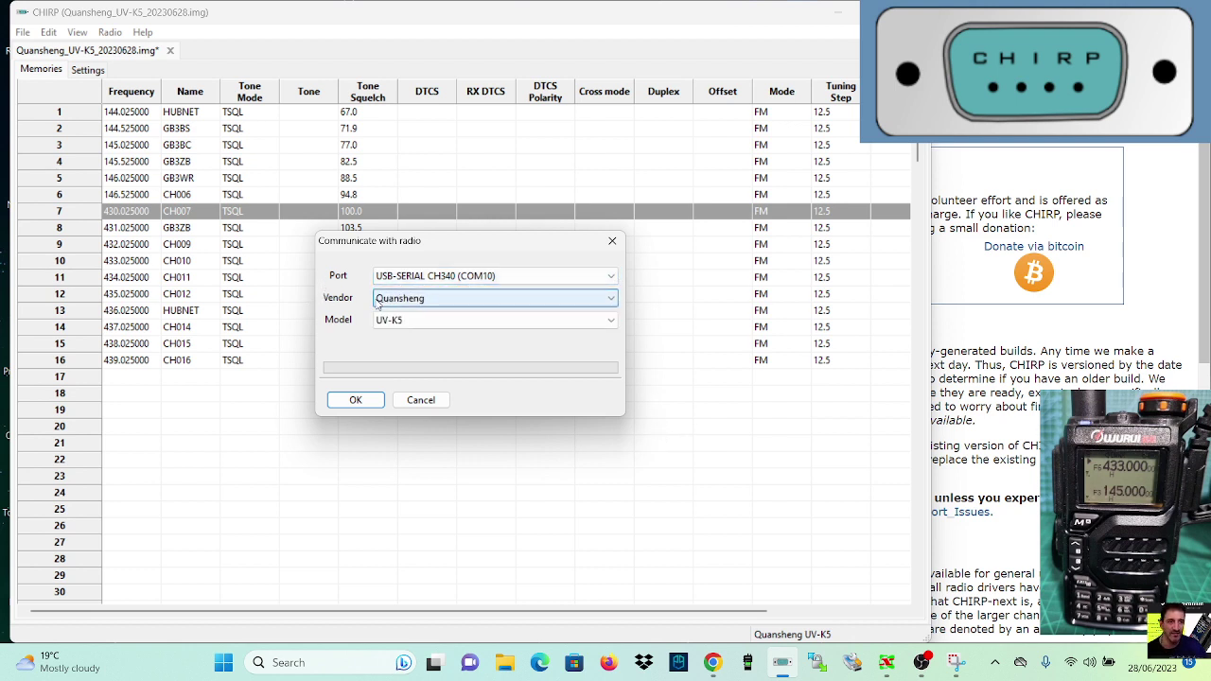
{"action": "left_click", "coordinate": [612, 299]}
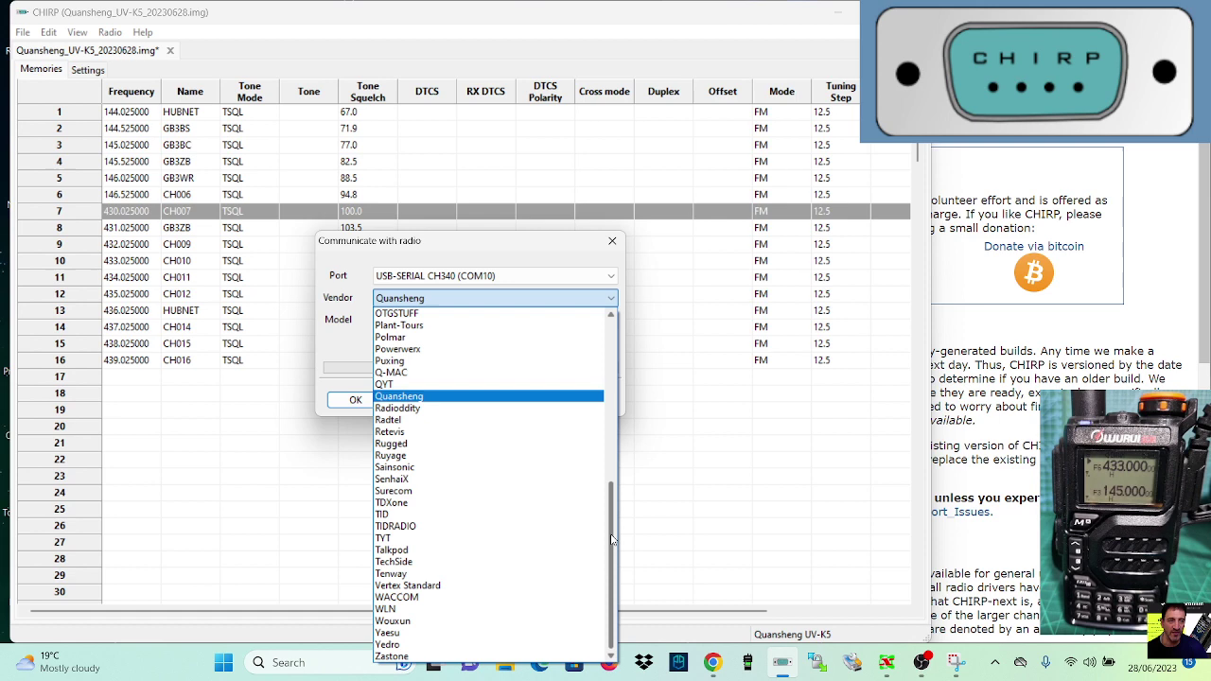
{"action": "left_click_drag", "start_coordinate": [611, 539], "coordinate": [627, 608]}
{"action": "scroll", "coordinate": [624, 567], "scroll_direction": "up", "scroll_amount": 2}
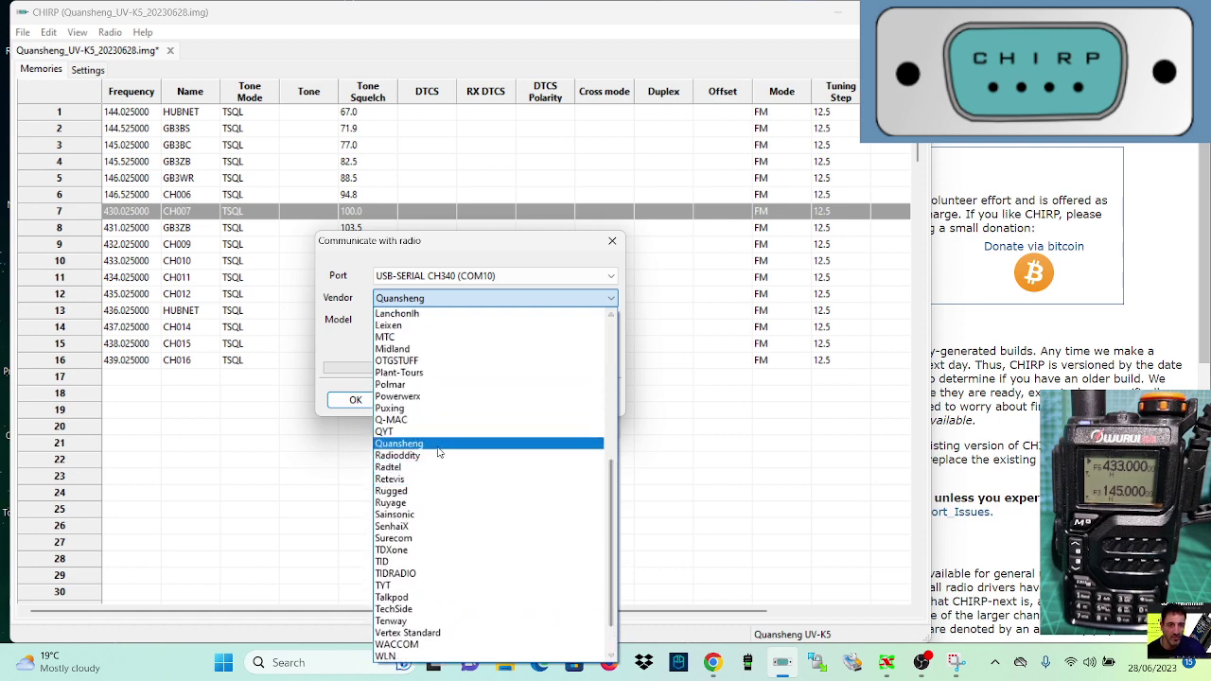
{"action": "left_click", "coordinate": [438, 445]}
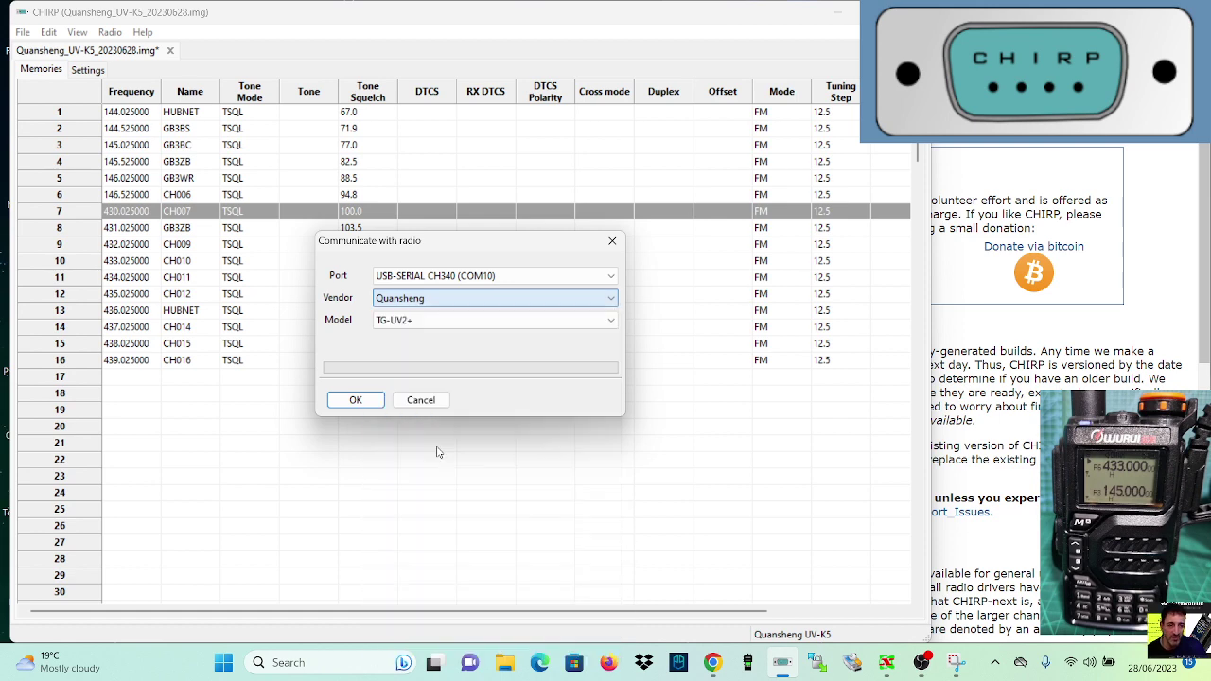
{"action": "left_click", "coordinate": [611, 324]}
{"action": "left_click", "coordinate": [478, 349]}
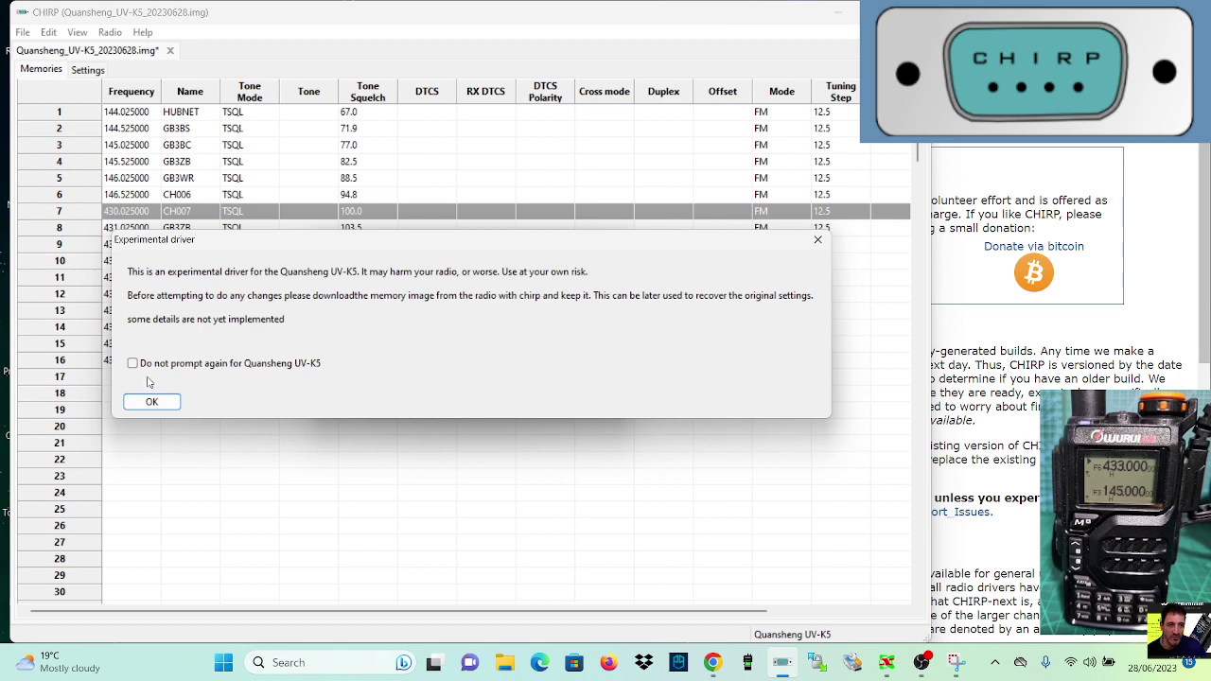
Accept the experimental driver notice and download the memory image from the radio
{"action": "left_click", "coordinate": [163, 402]}
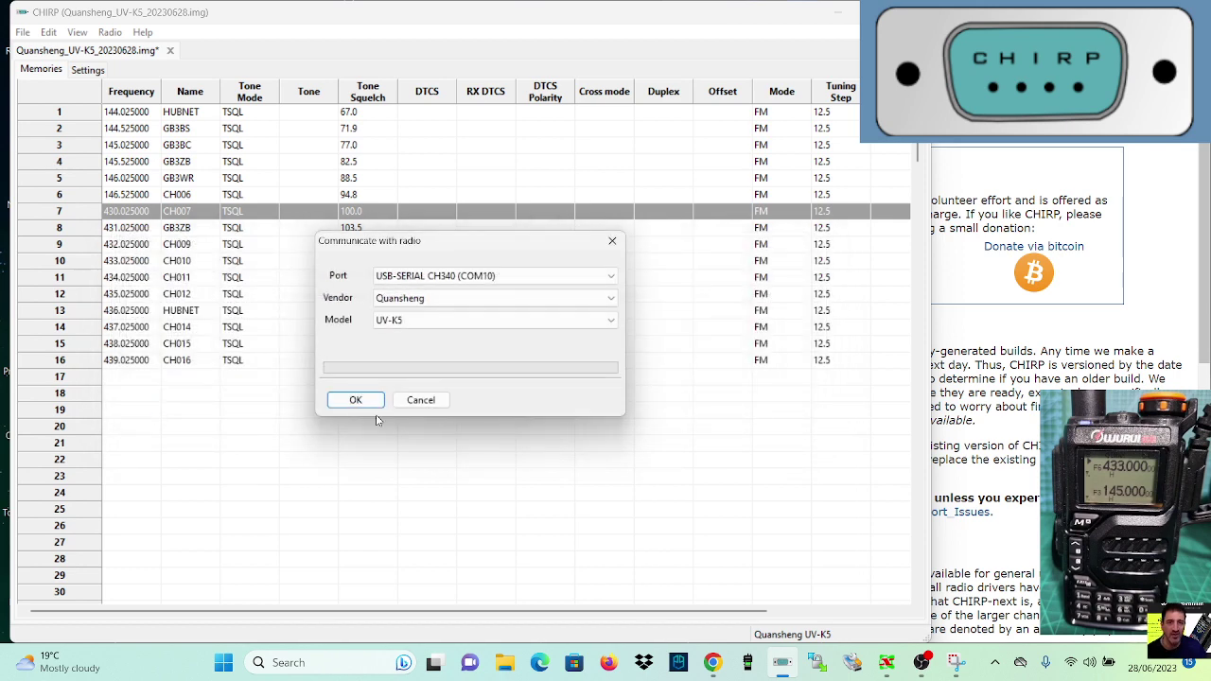
{"action": "left_click", "coordinate": [356, 401]}
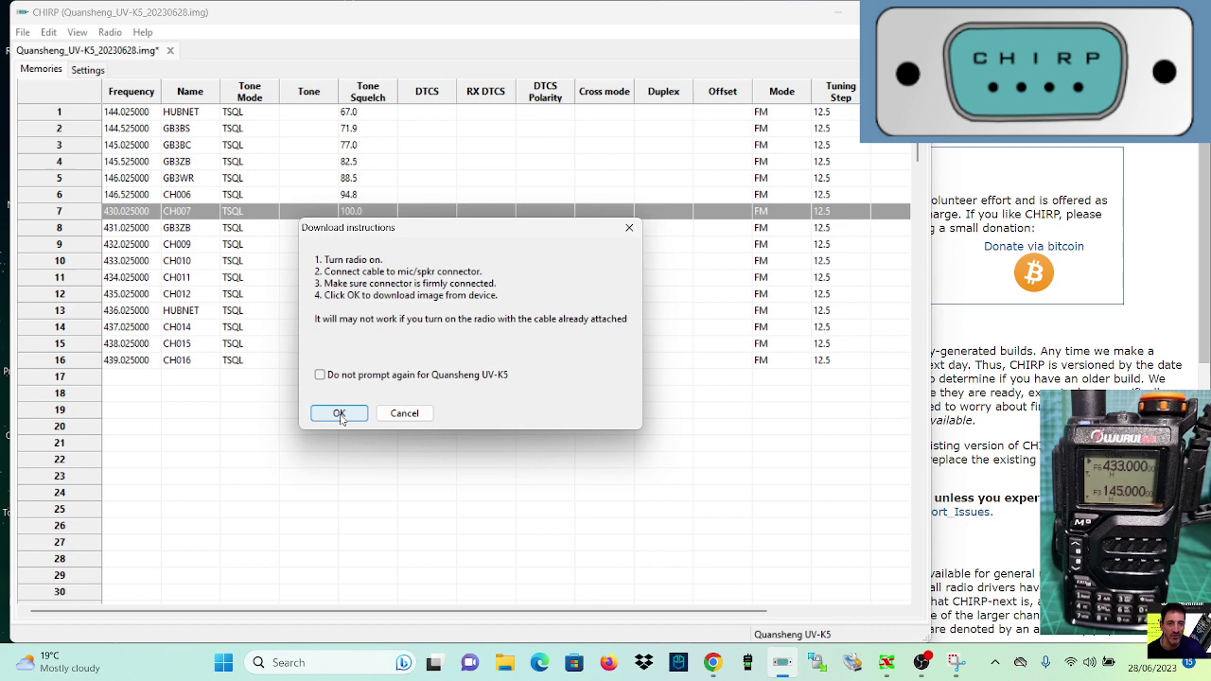
{"action": "left_click", "coordinate": [338, 413]}
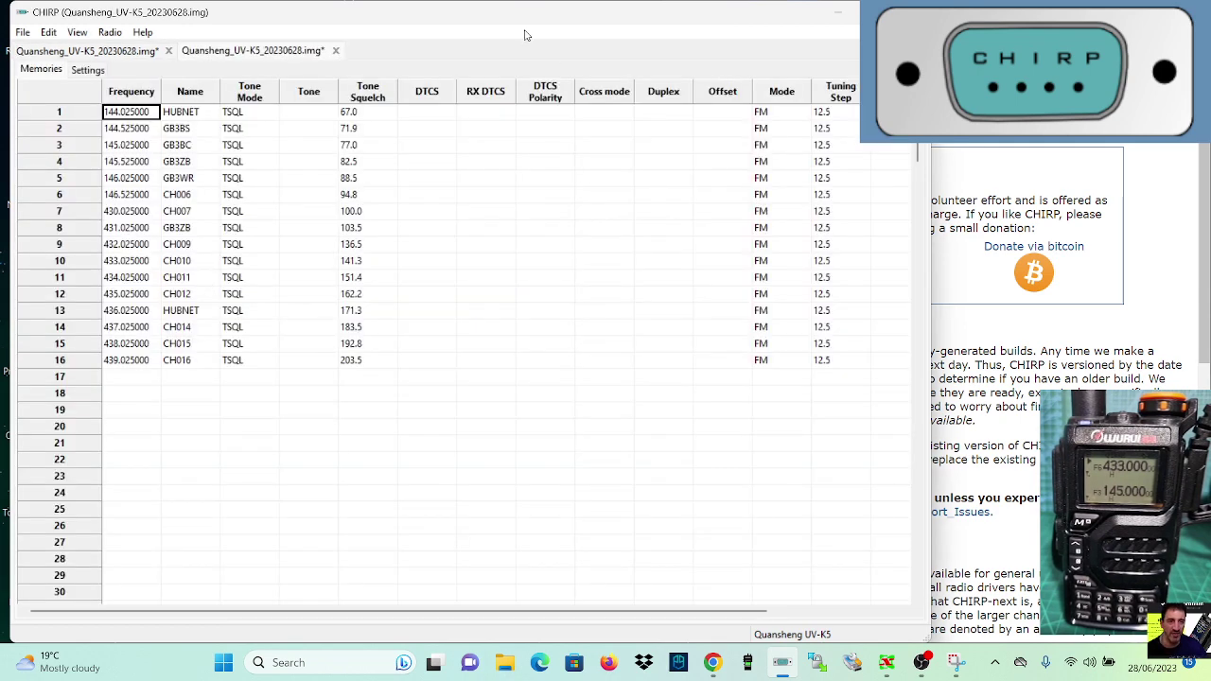
Fill memory row 17 with the frequency 145.750 and the name gb3bc
{"action": "double_click", "coordinate": [136, 383]}
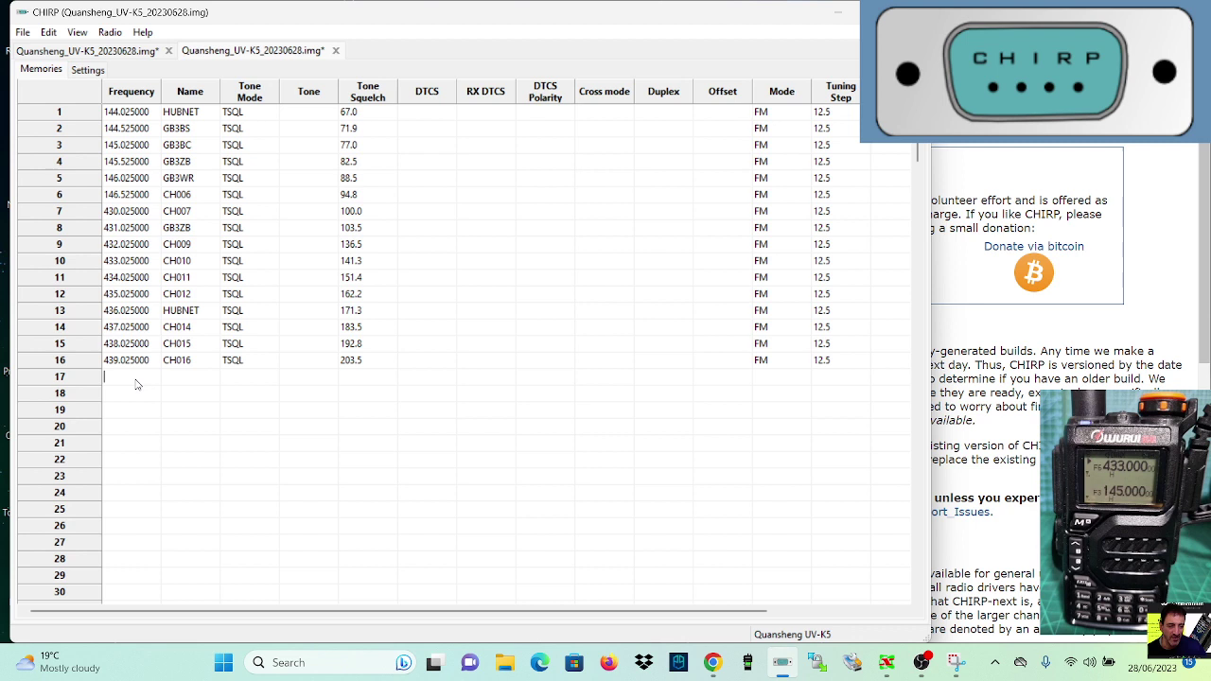
{"action": "type", "text": "14"}
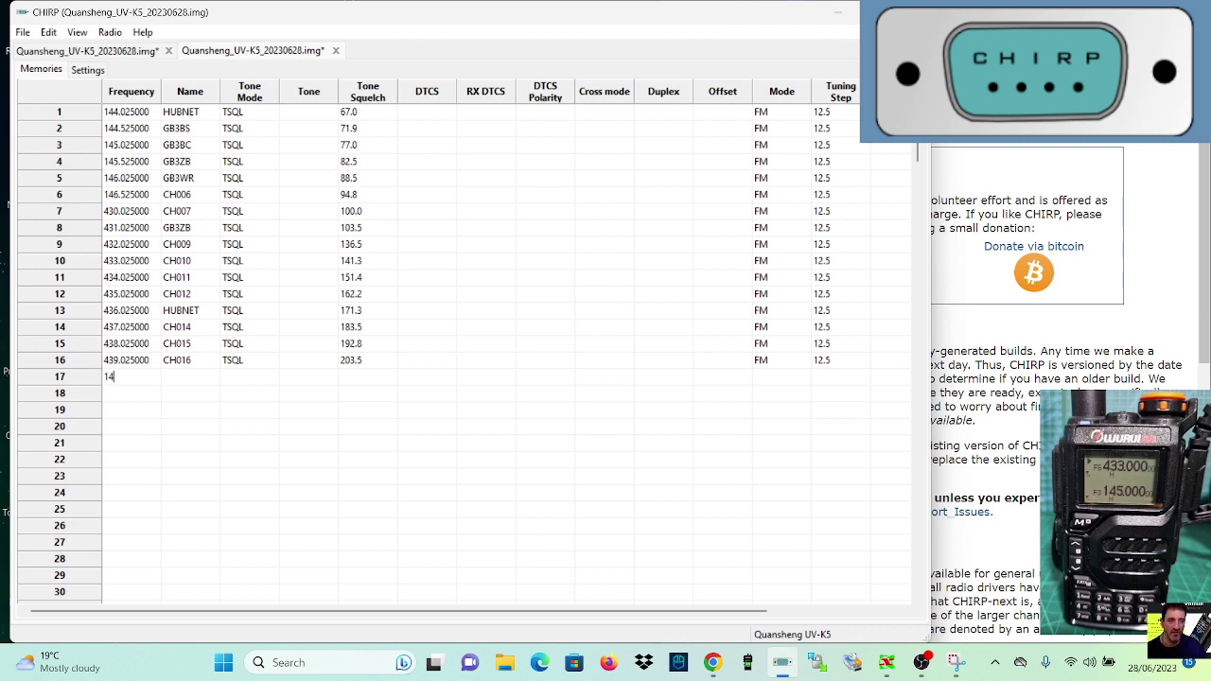
{"action": "type", "text": "5.7"}
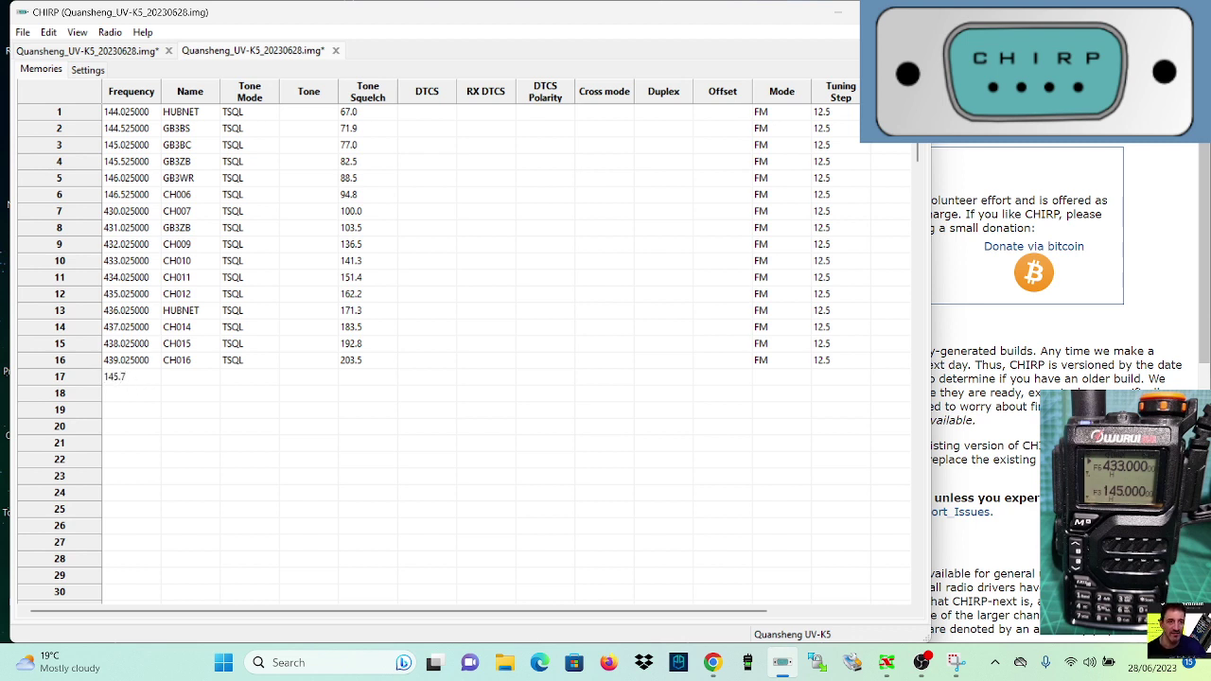
{"action": "type", "text": "50"}
{"action": "left_click", "coordinate": [199, 382]}
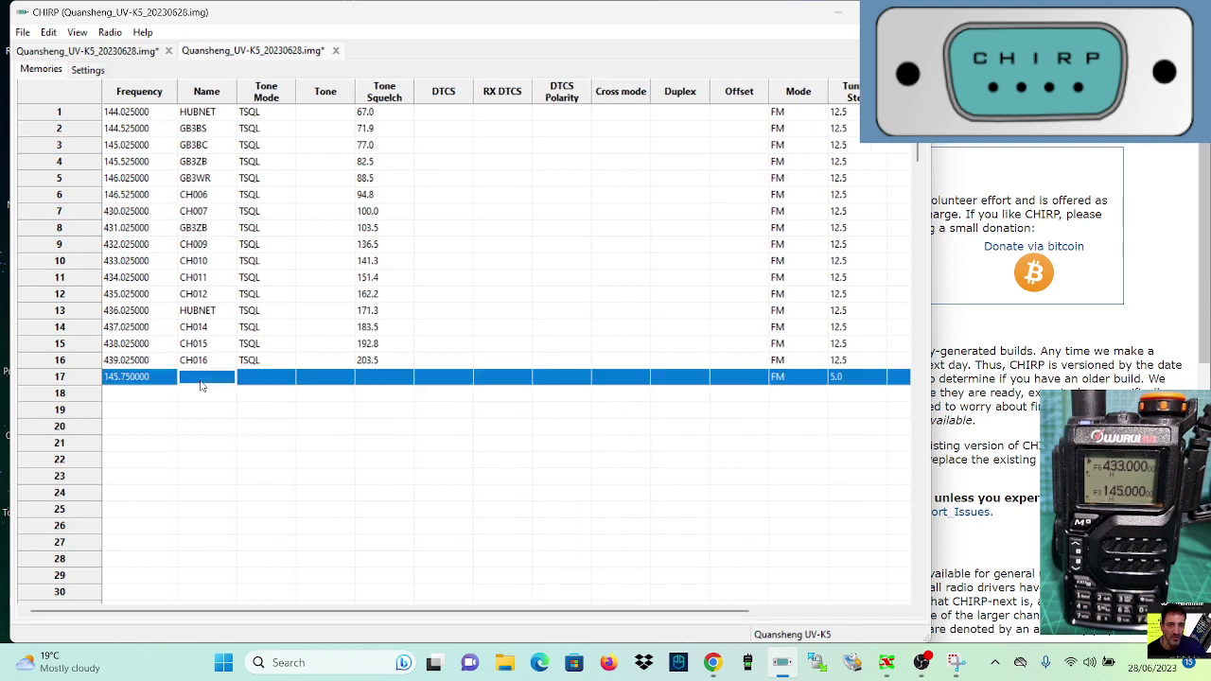
{"action": "left_click", "coordinate": [199, 384]}
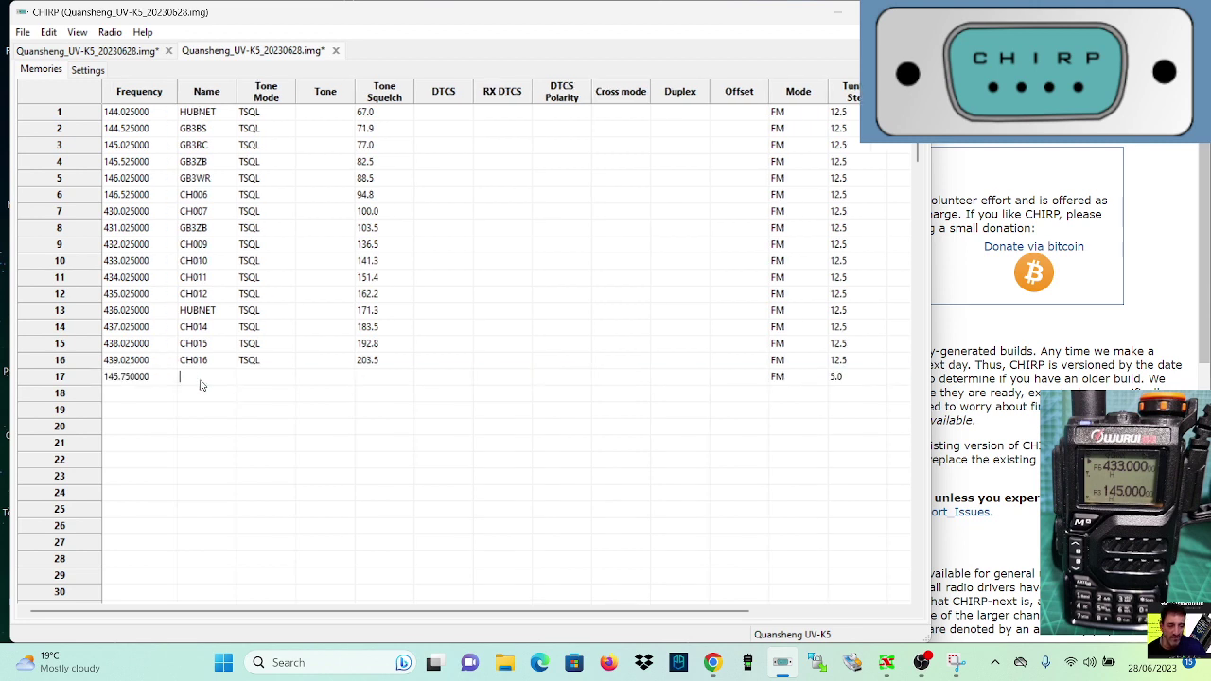
{"action": "type", "text": "gb3"}
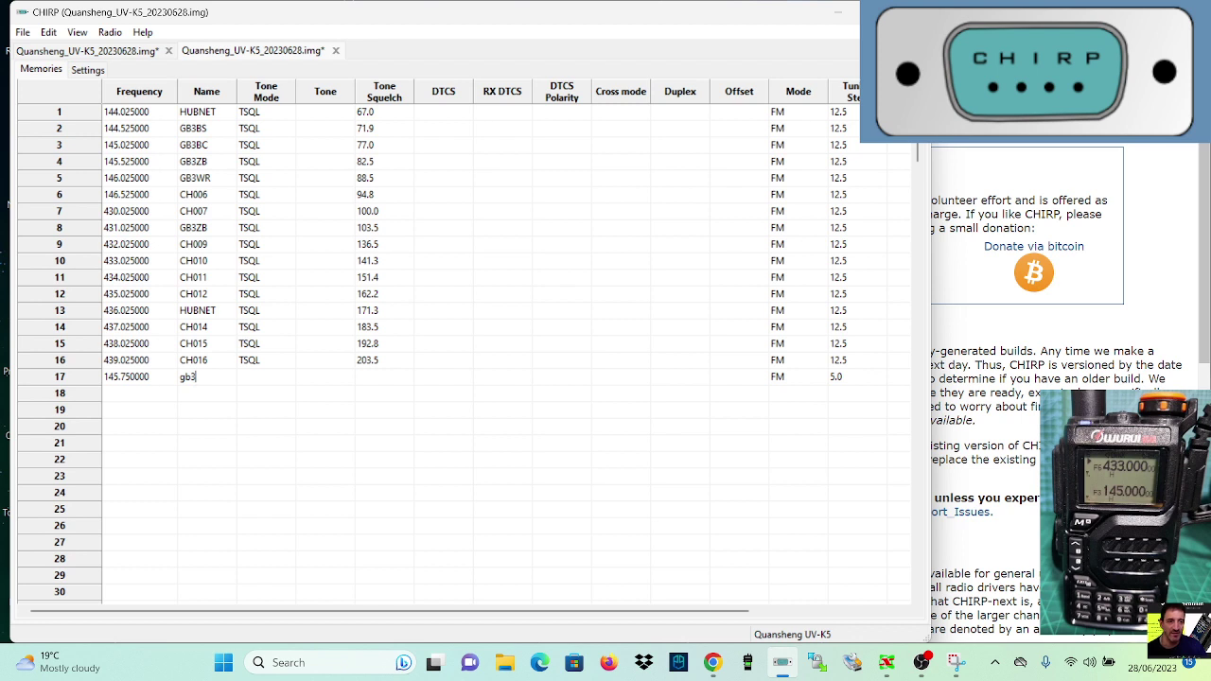
{"action": "type", "text": "bc"}
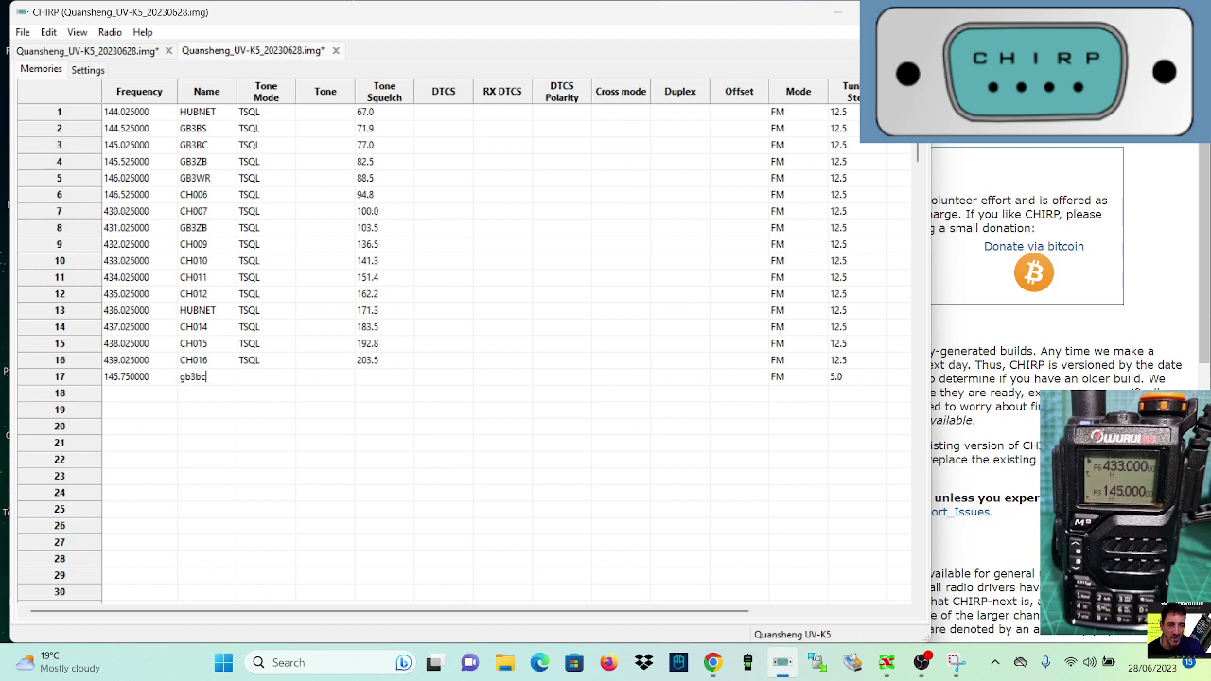
Set the tone mode of memory 17 to Tone
{"action": "left_click", "coordinate": [263, 383]}
{"action": "left_click", "coordinate": [272, 379]}
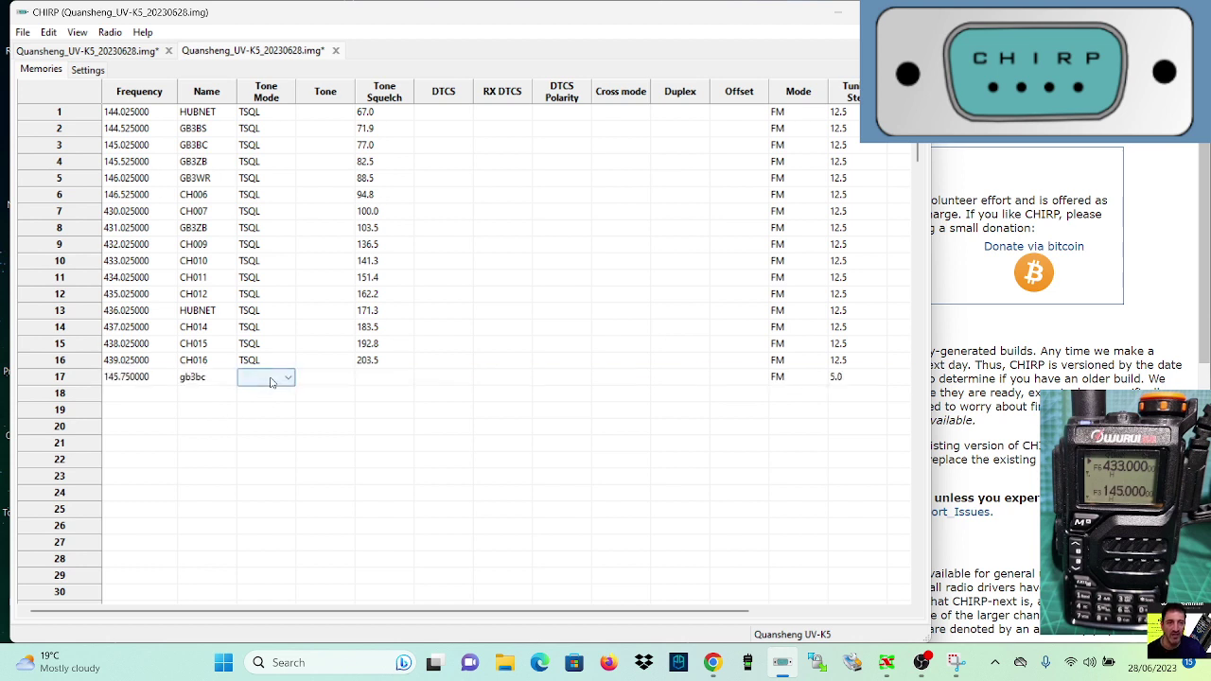
{"action": "left_click", "coordinate": [289, 382]}
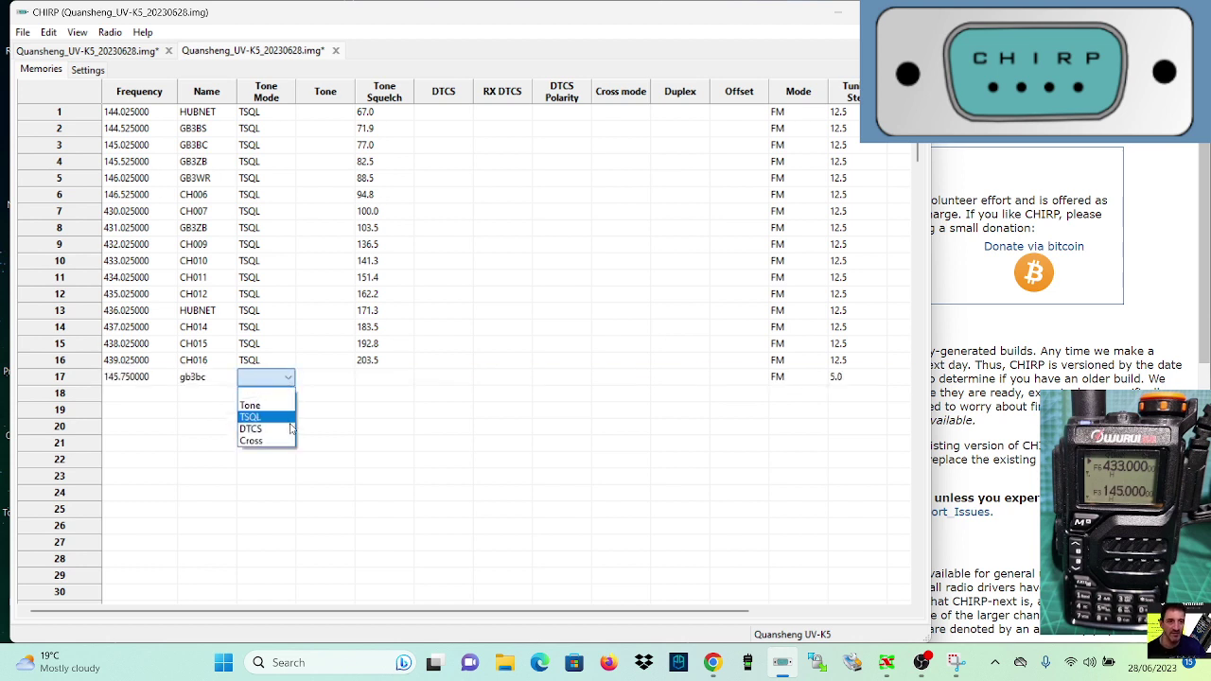
{"action": "left_click", "coordinate": [279, 407]}
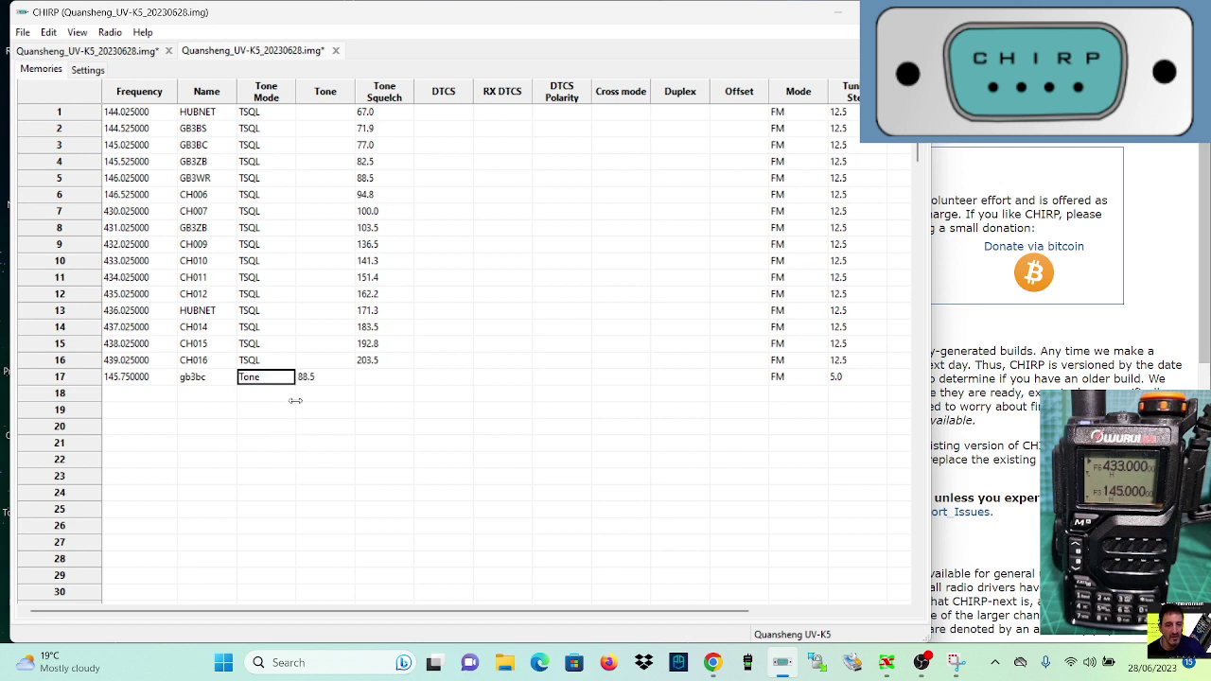
Set the tone of memory 17 to 94.8
{"action": "left_click", "coordinate": [346, 382]}
{"action": "left_click", "coordinate": [346, 382]}
{"action": "left_click", "coordinate": [347, 380]}
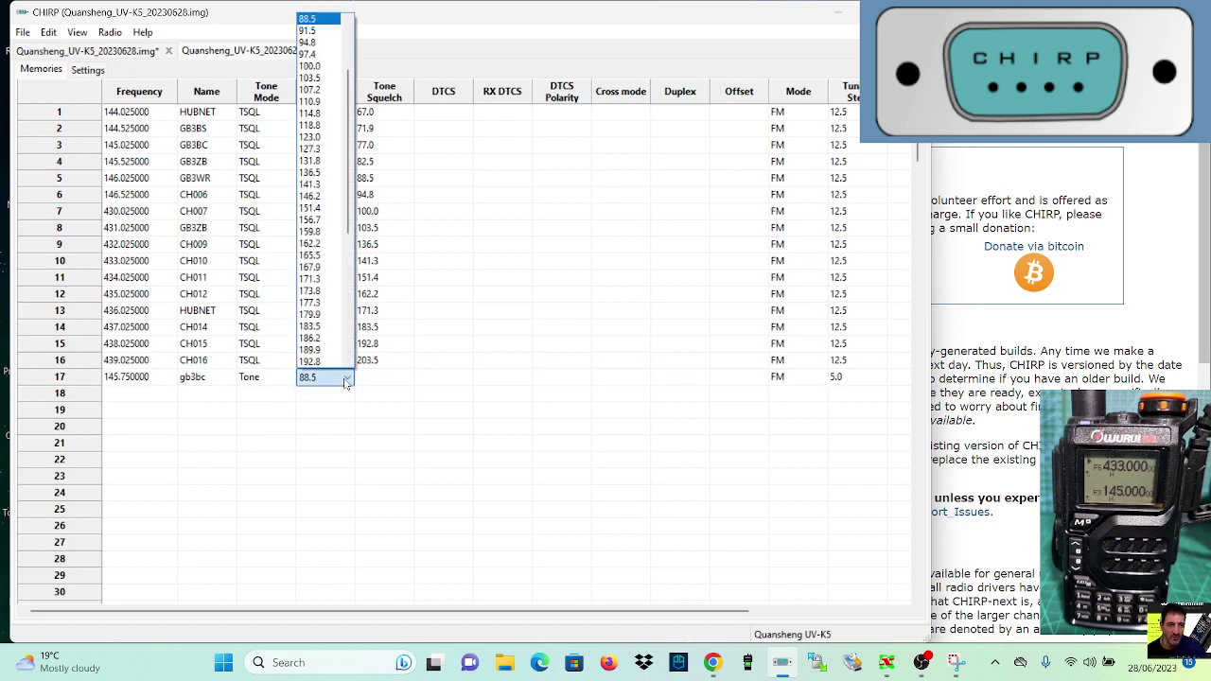
{"action": "scroll", "coordinate": [321, 113], "scroll_direction": "down", "scroll_amount": 3}
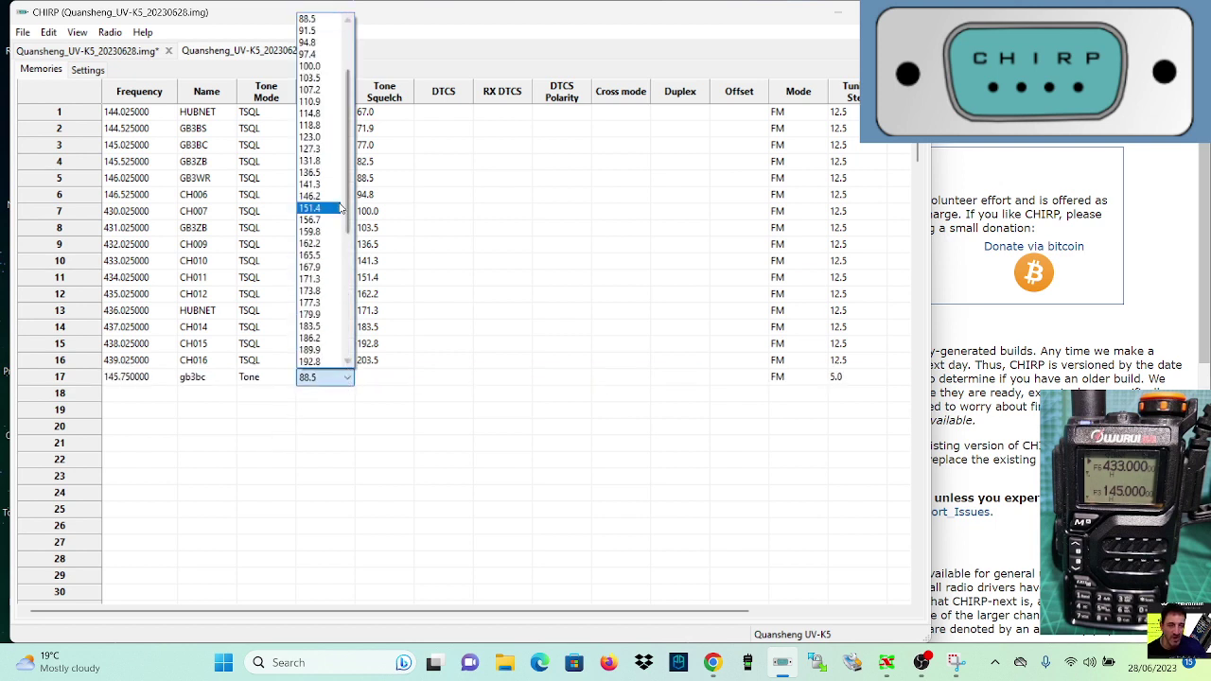
{"action": "left_click", "coordinate": [322, 43]}
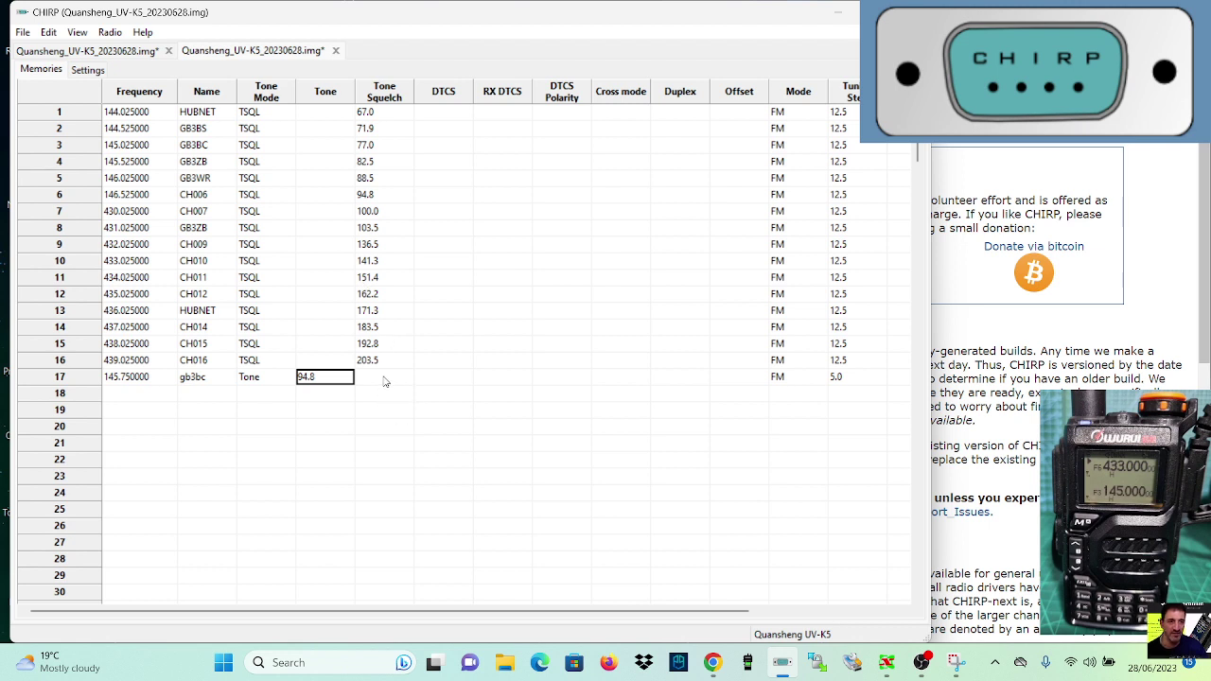
{"action": "left_click", "coordinate": [384, 379]}
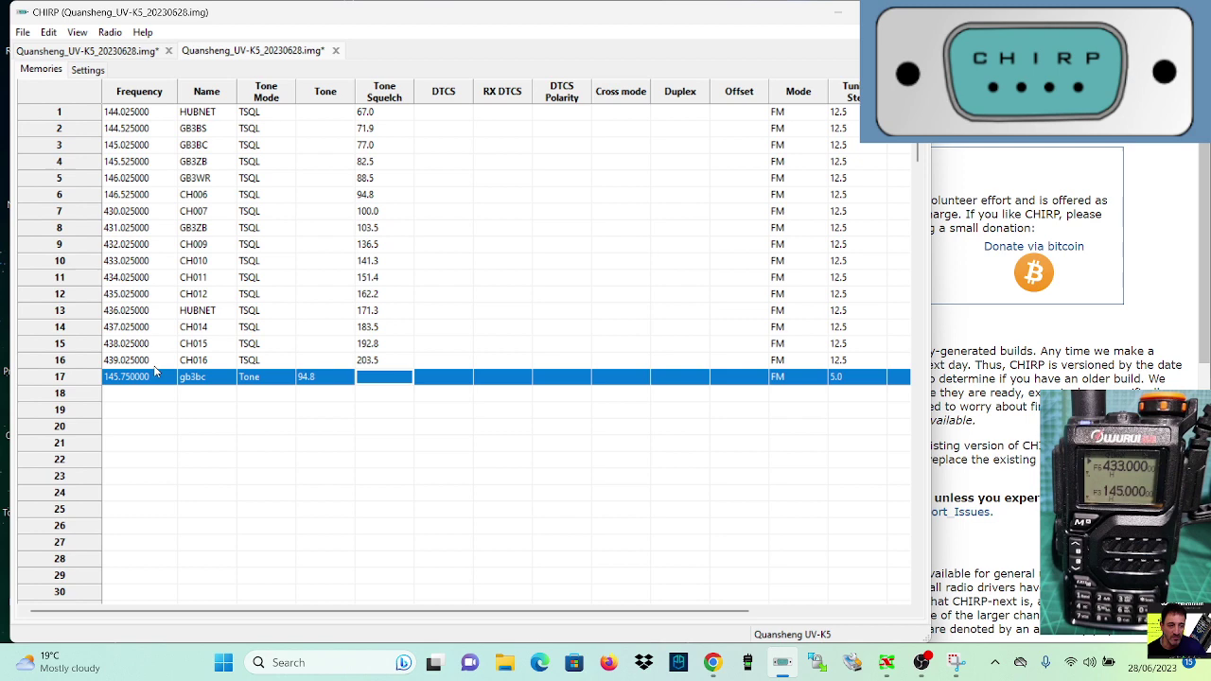
Check the power column and the available modulation modes for memory 17, leaving its mode at FM
{"action": "left_click_drag", "start_coordinate": [782, 613], "coordinate": [878, 613]}
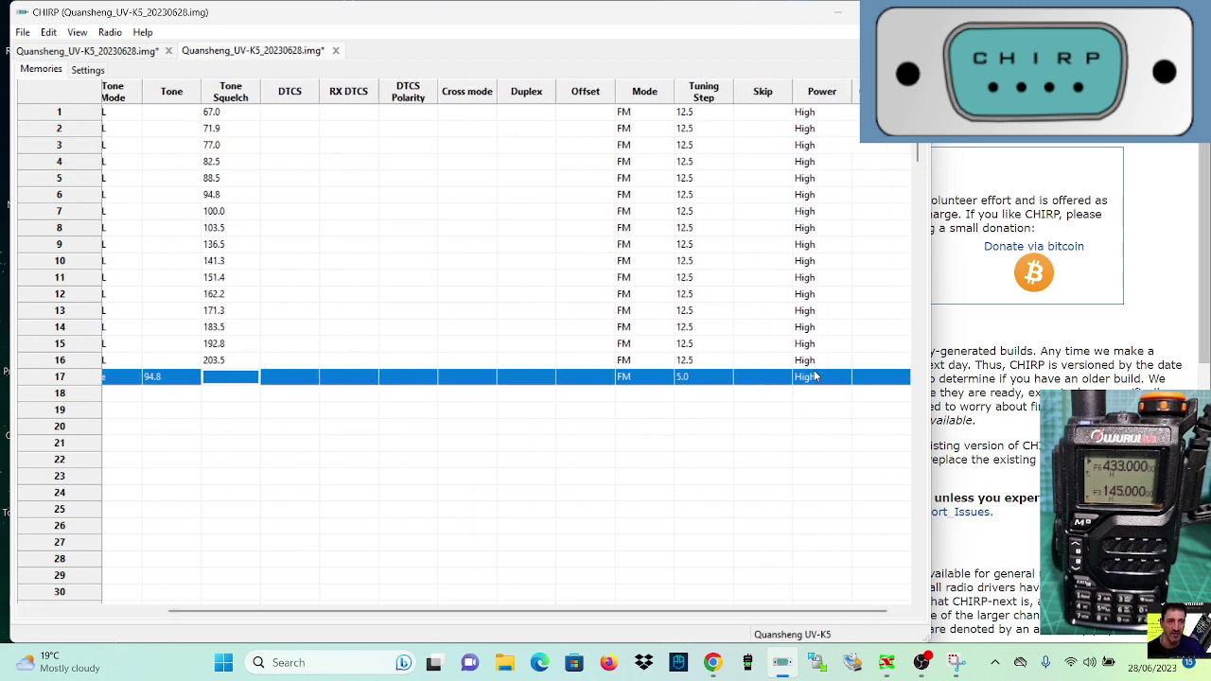
{"action": "left_click", "coordinate": [641, 383]}
{"action": "left_click", "coordinate": [641, 379]}
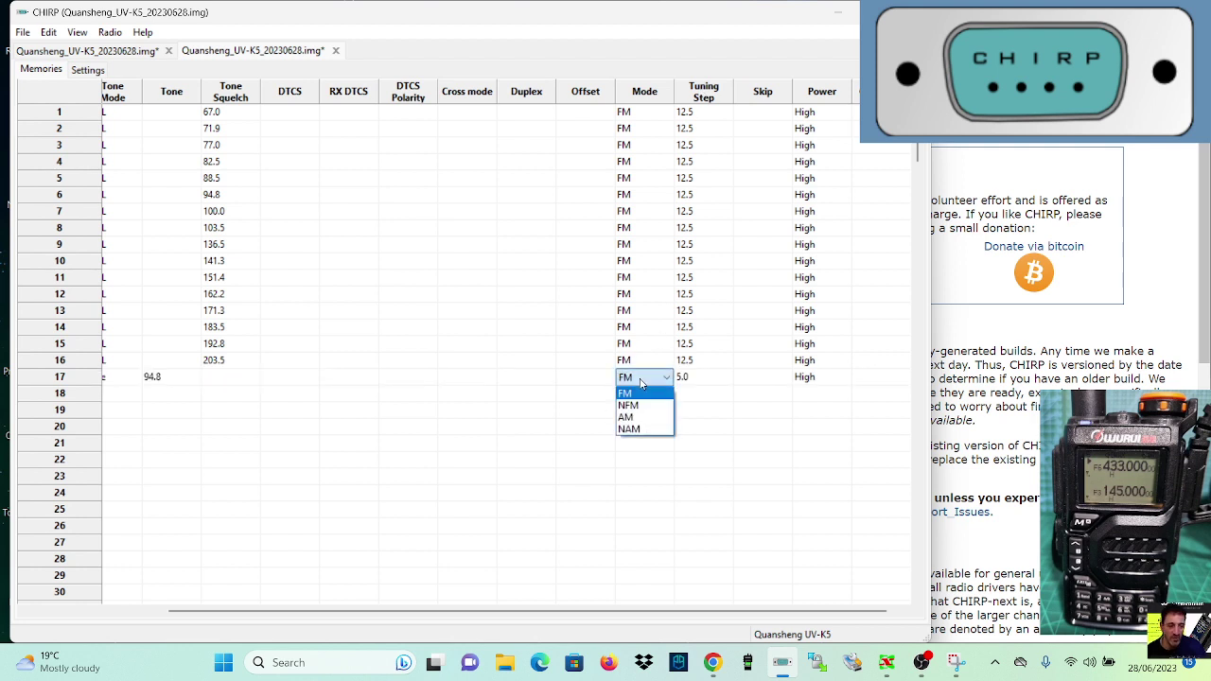
{"action": "left_click", "coordinate": [711, 459]}
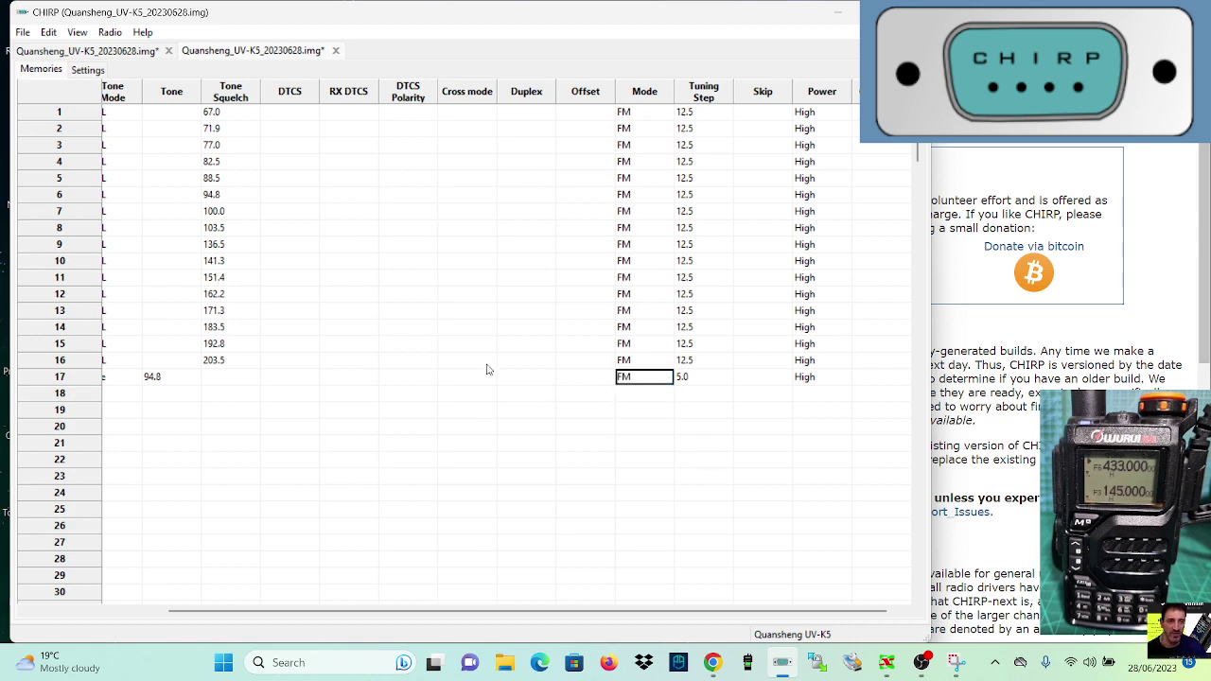
{"action": "left_click_drag", "start_coordinate": [596, 610], "coordinate": [339, 608]}
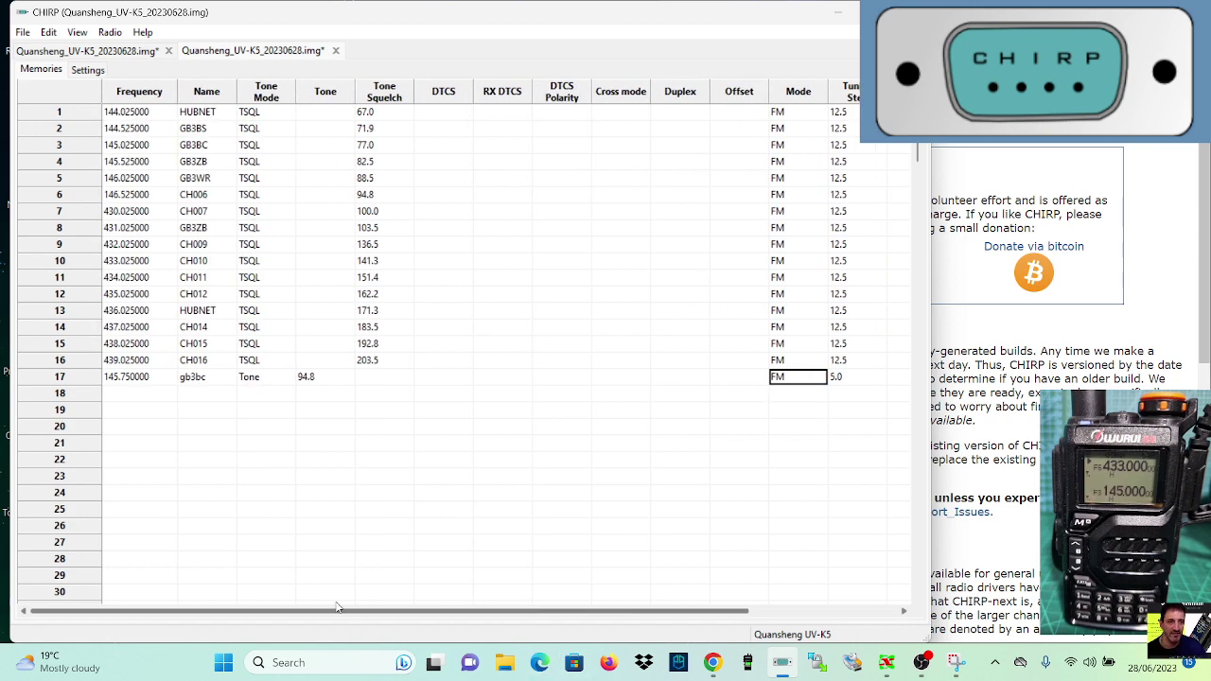
Set the channel display mode in the radio's basic settings to Channel Name
{"action": "left_click", "coordinate": [79, 71]}
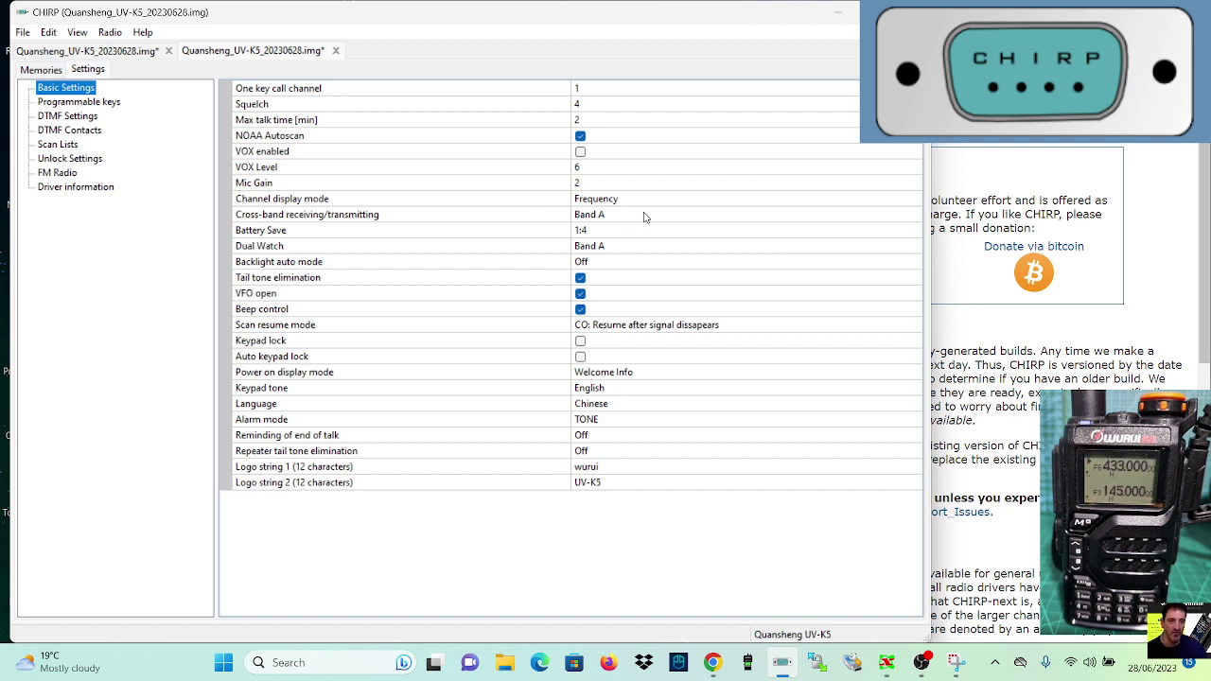
{"action": "left_click", "coordinate": [619, 201]}
{"action": "left_click", "coordinate": [620, 201]}
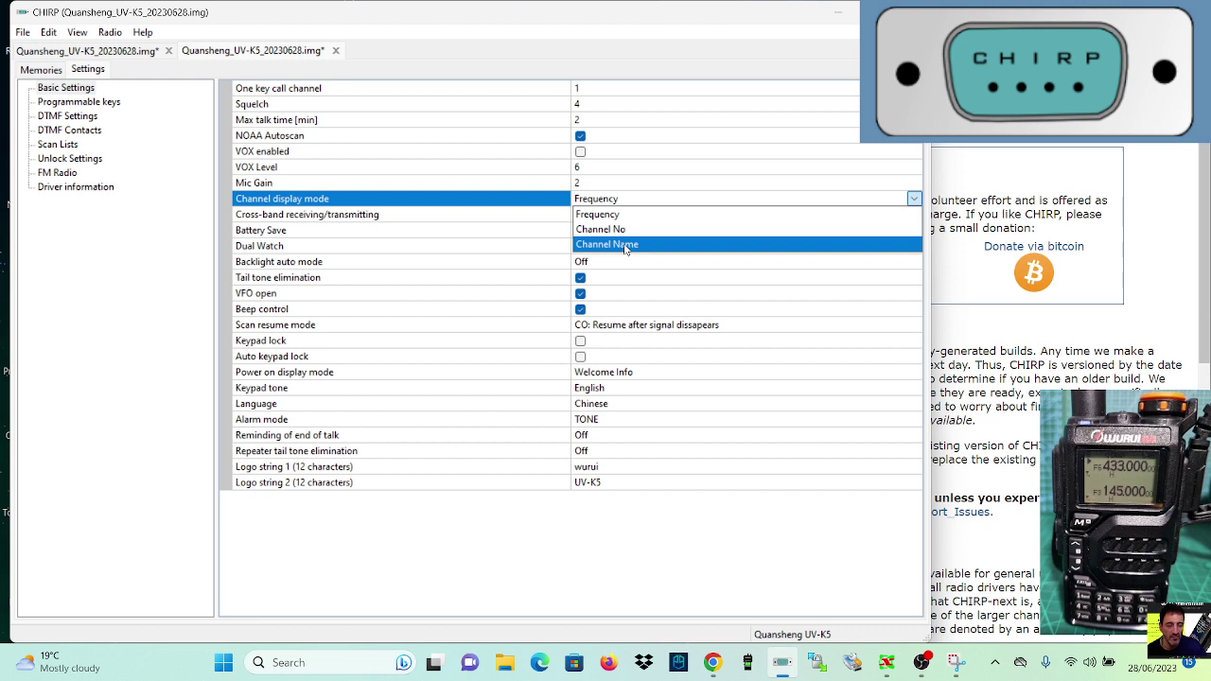
{"action": "left_click", "coordinate": [624, 245]}
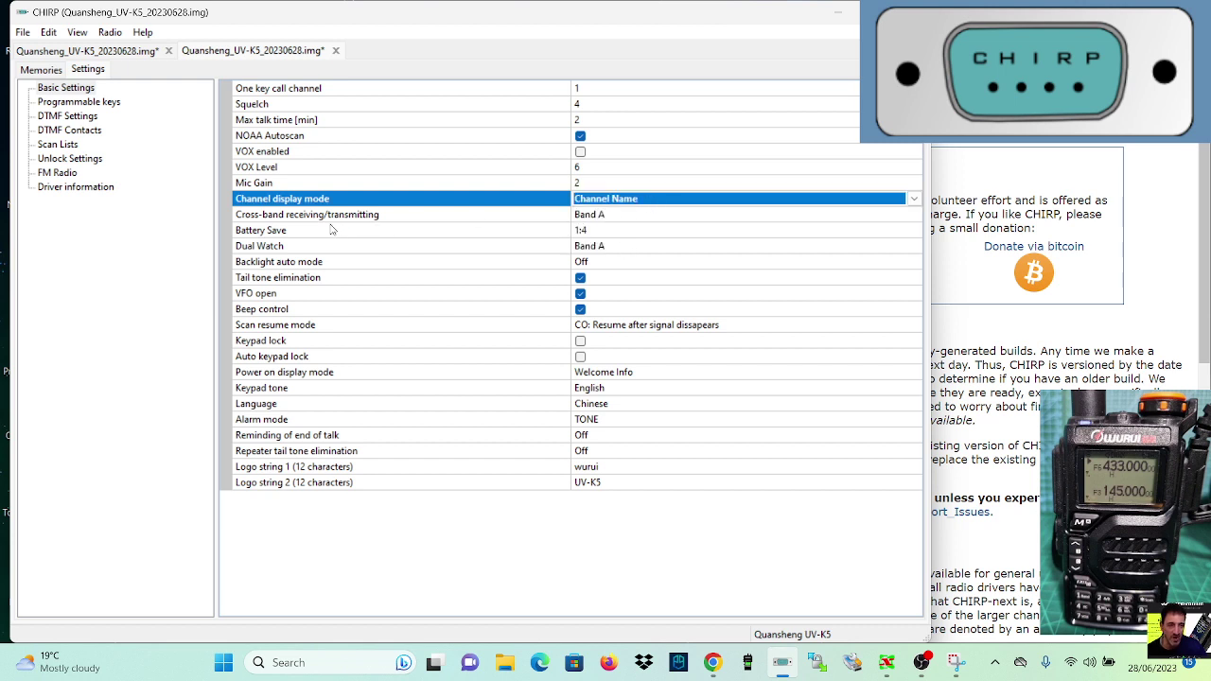
Examine the options for cross-band receiving/transmitting, Dual Watch and backlight auto mode in the basic settings without changing them
{"action": "left_click", "coordinate": [625, 217]}
{"action": "left_click", "coordinate": [624, 219]}
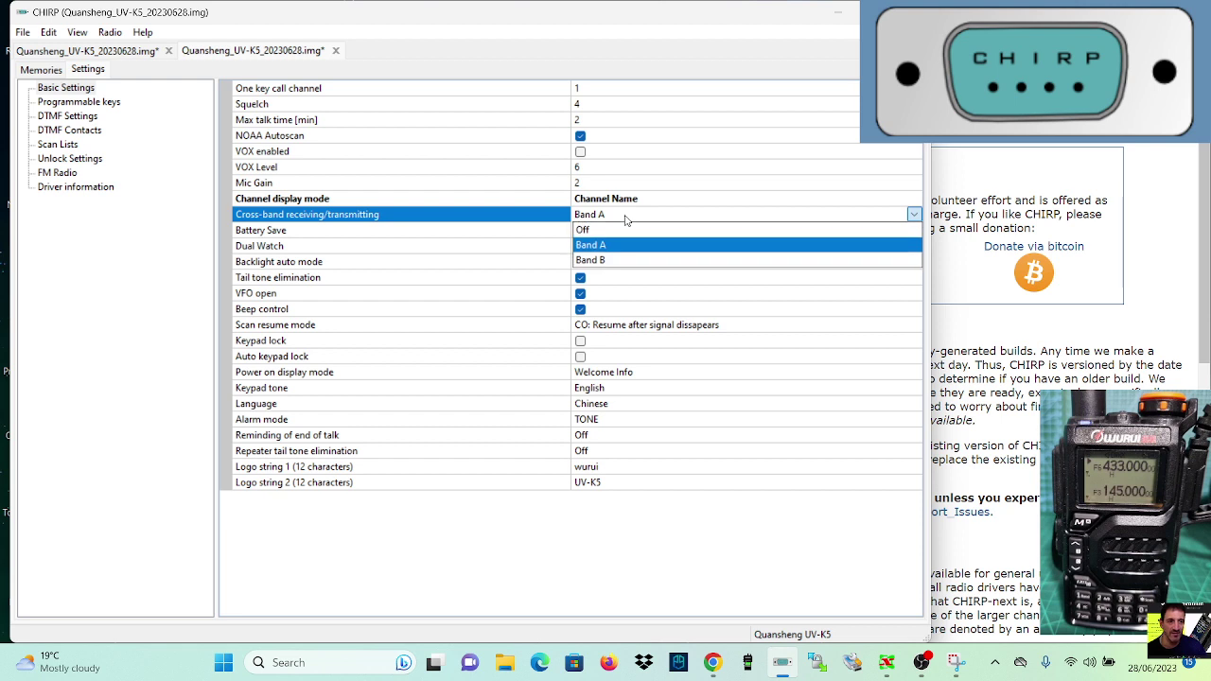
{"action": "left_click", "coordinate": [625, 216]}
{"action": "left_click", "coordinate": [625, 215]}
{"action": "left_click", "coordinate": [624, 216]}
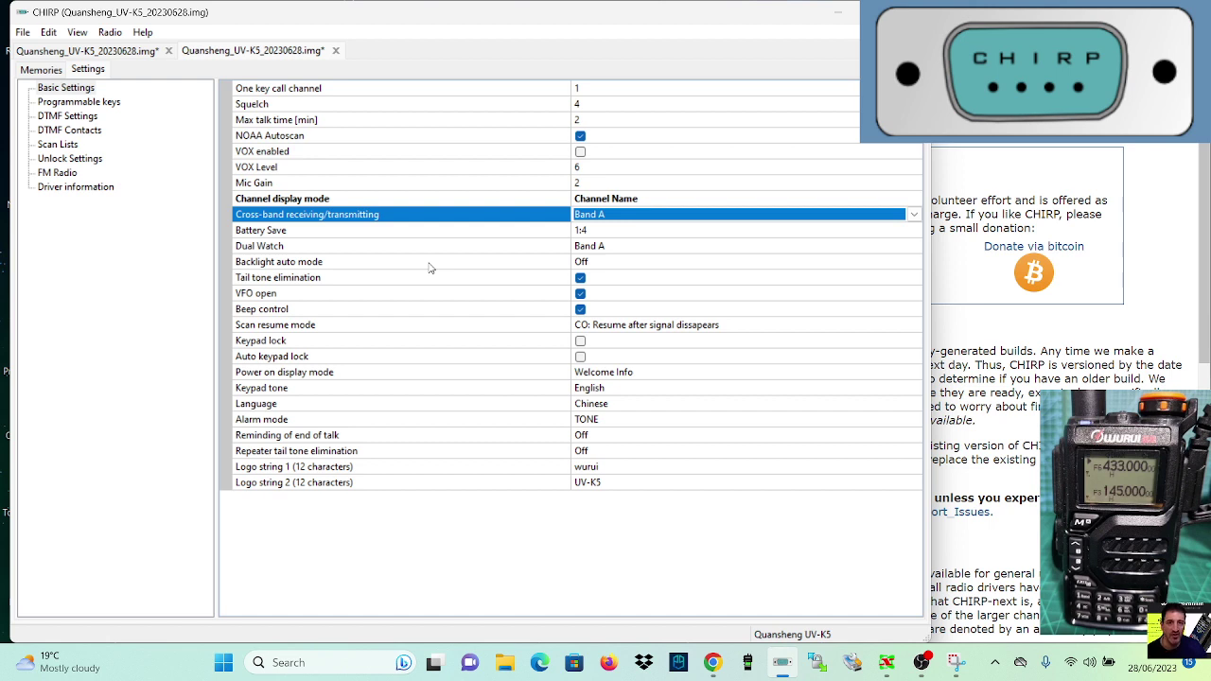
{"action": "left_click", "coordinate": [599, 247]}
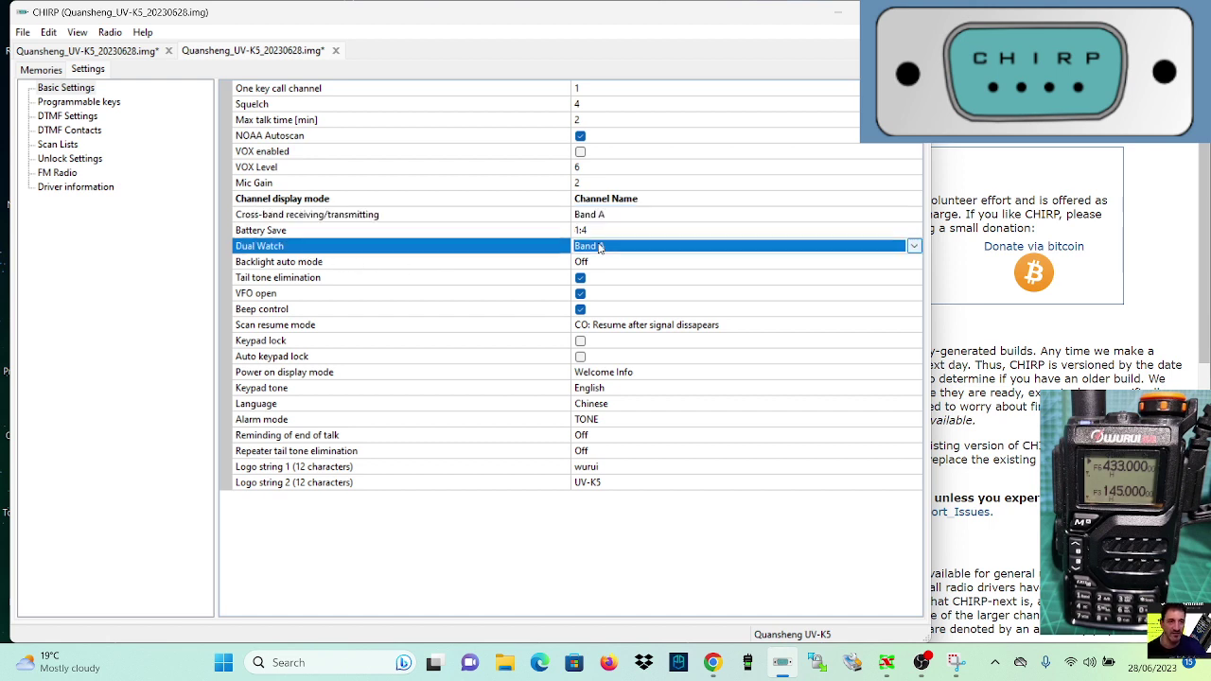
{"action": "left_click", "coordinate": [599, 247]}
{"action": "left_click", "coordinate": [599, 246]}
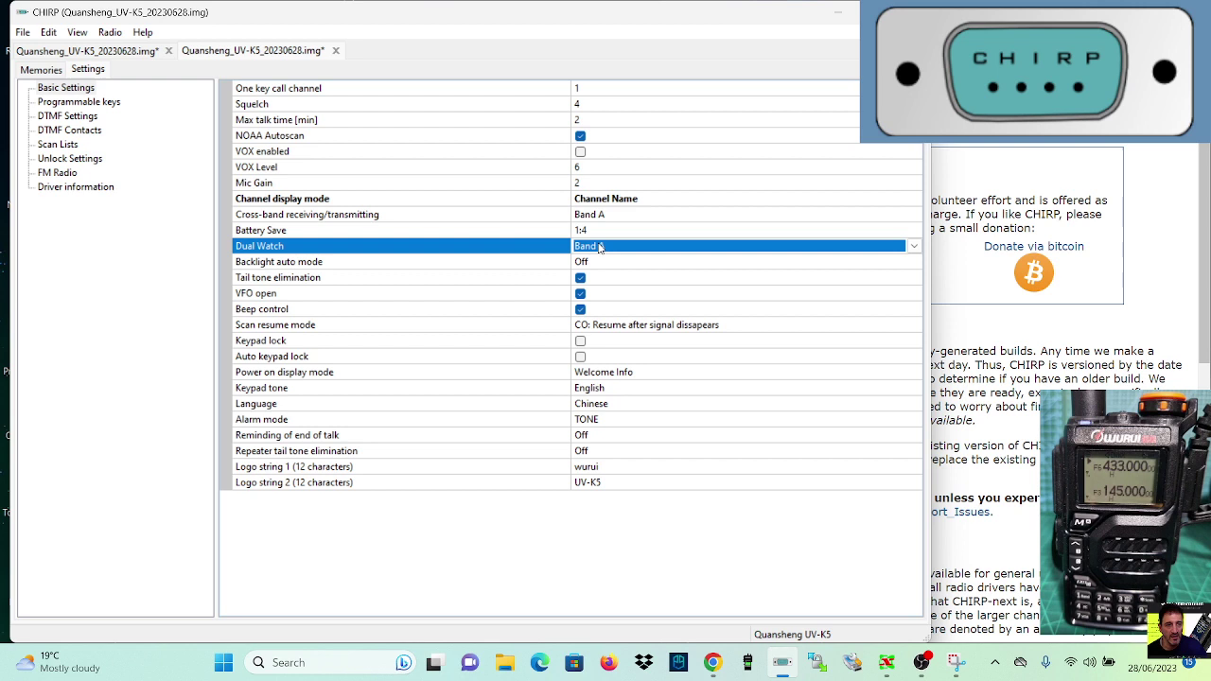
{"action": "left_click", "coordinate": [599, 246]}
{"action": "left_click", "coordinate": [599, 246]}
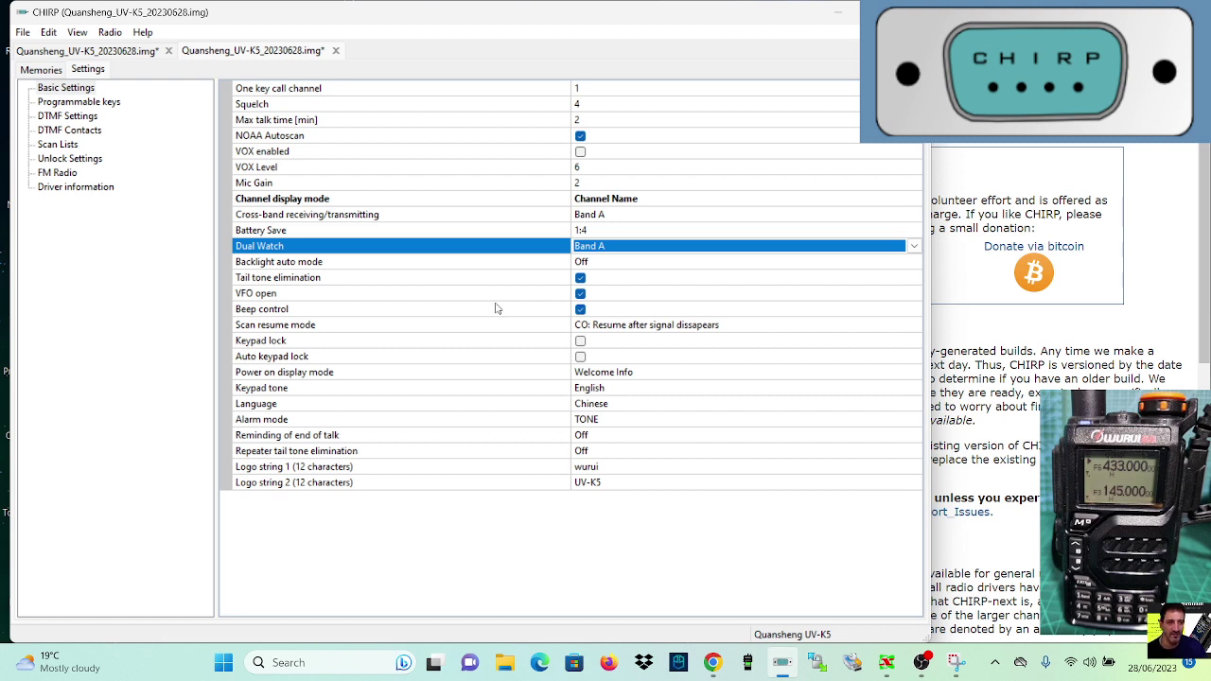
{"action": "left_click", "coordinate": [583, 263]}
{"action": "left_click", "coordinate": [583, 263]}
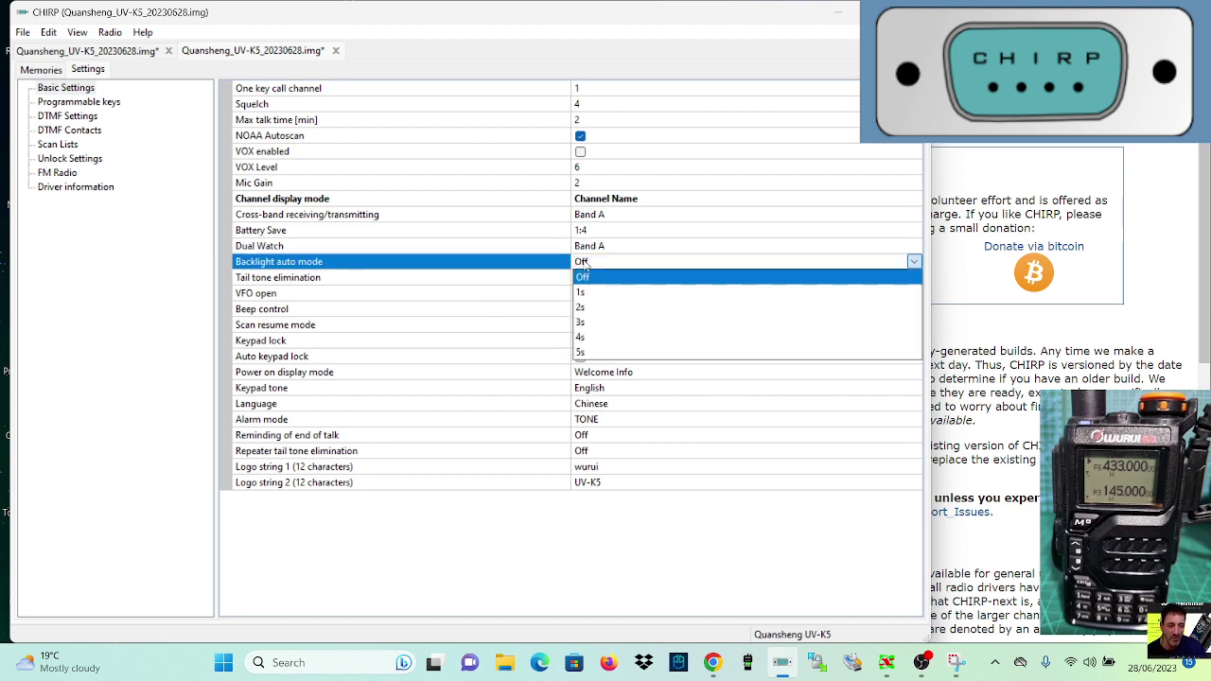
{"action": "left_click", "coordinate": [584, 265]}
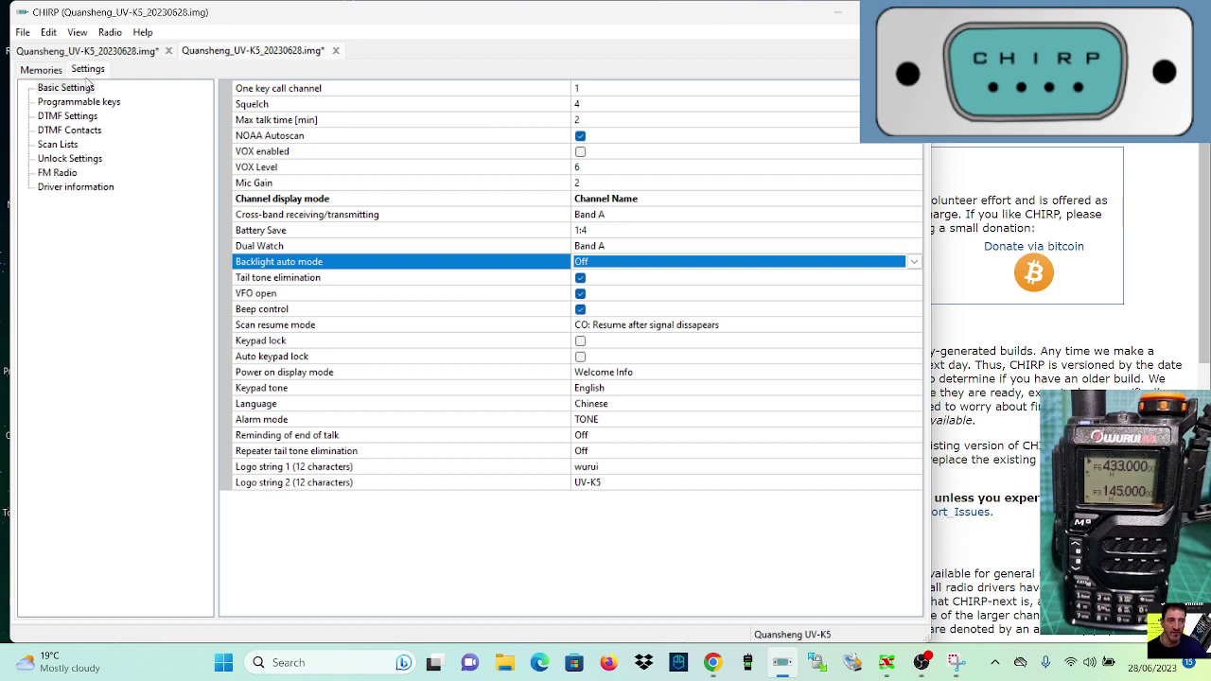
Review the programmable side key assignments and the functions available for them
{"action": "left_click", "coordinate": [74, 102]}
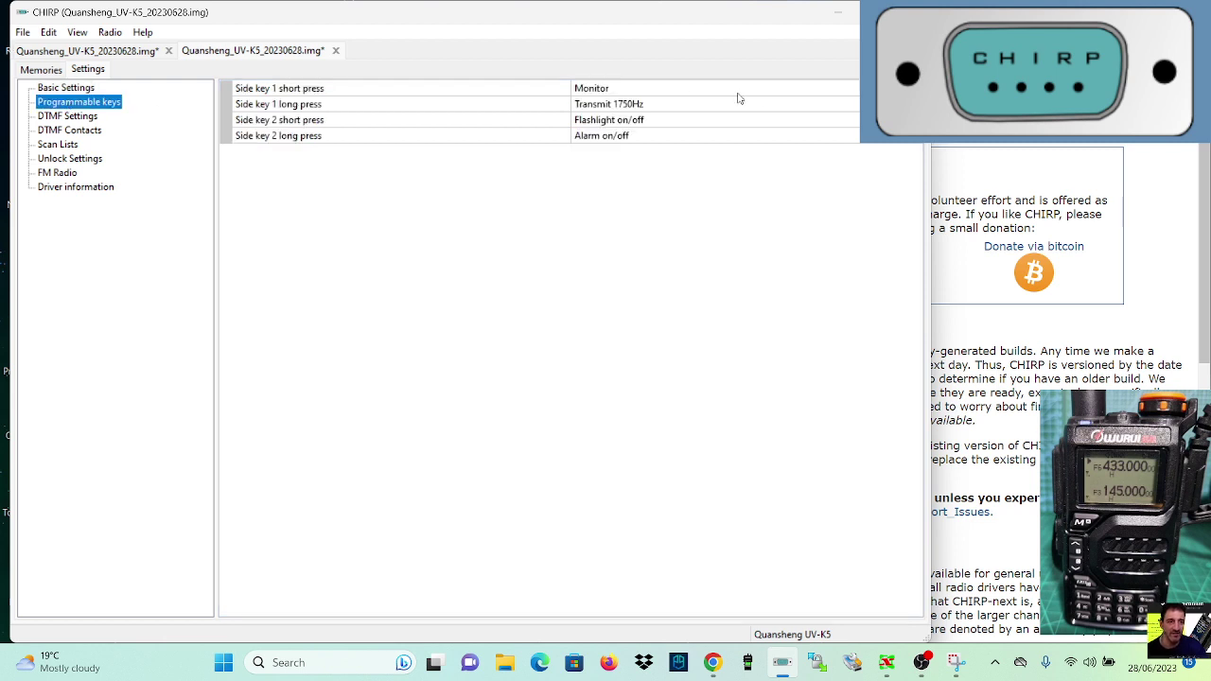
{"action": "left_click", "coordinate": [639, 95]}
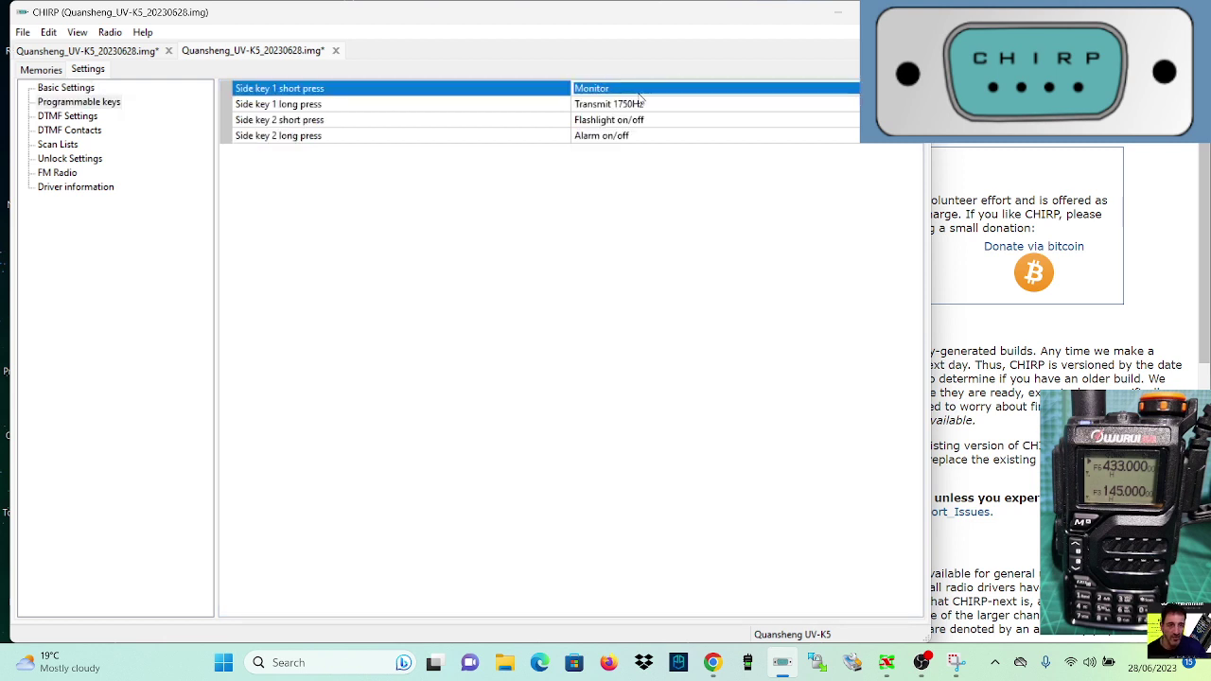
{"action": "left_click", "coordinate": [638, 90]}
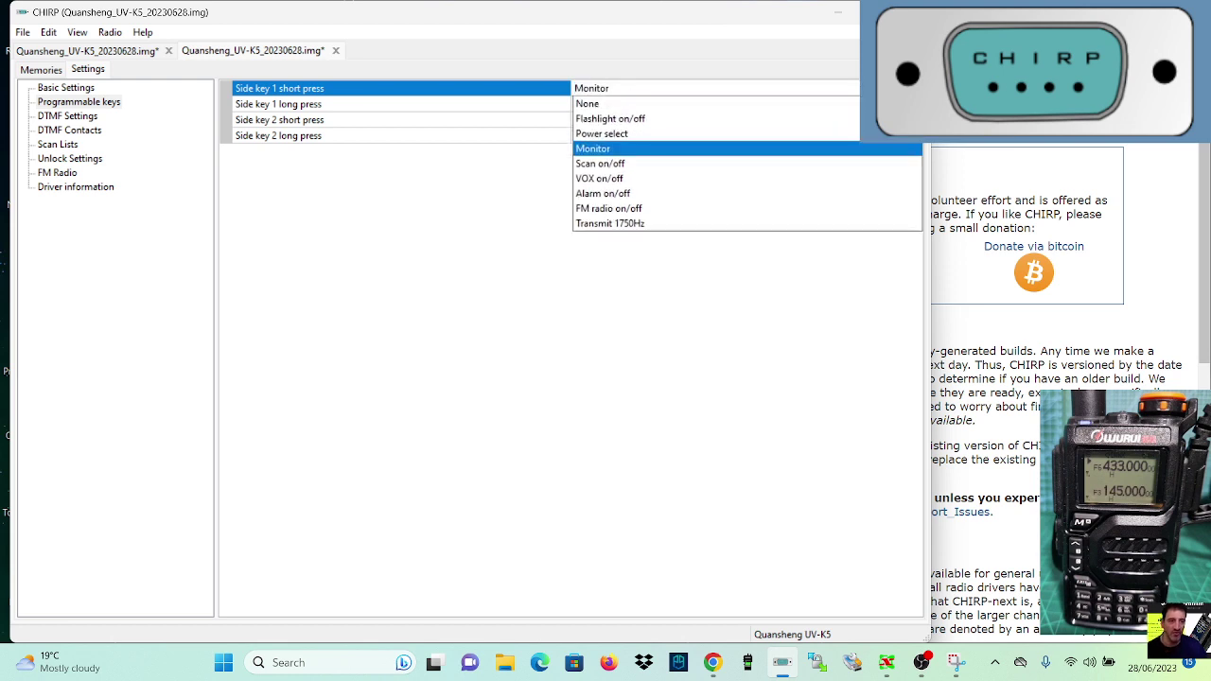
{"action": "key", "text": "Return"}
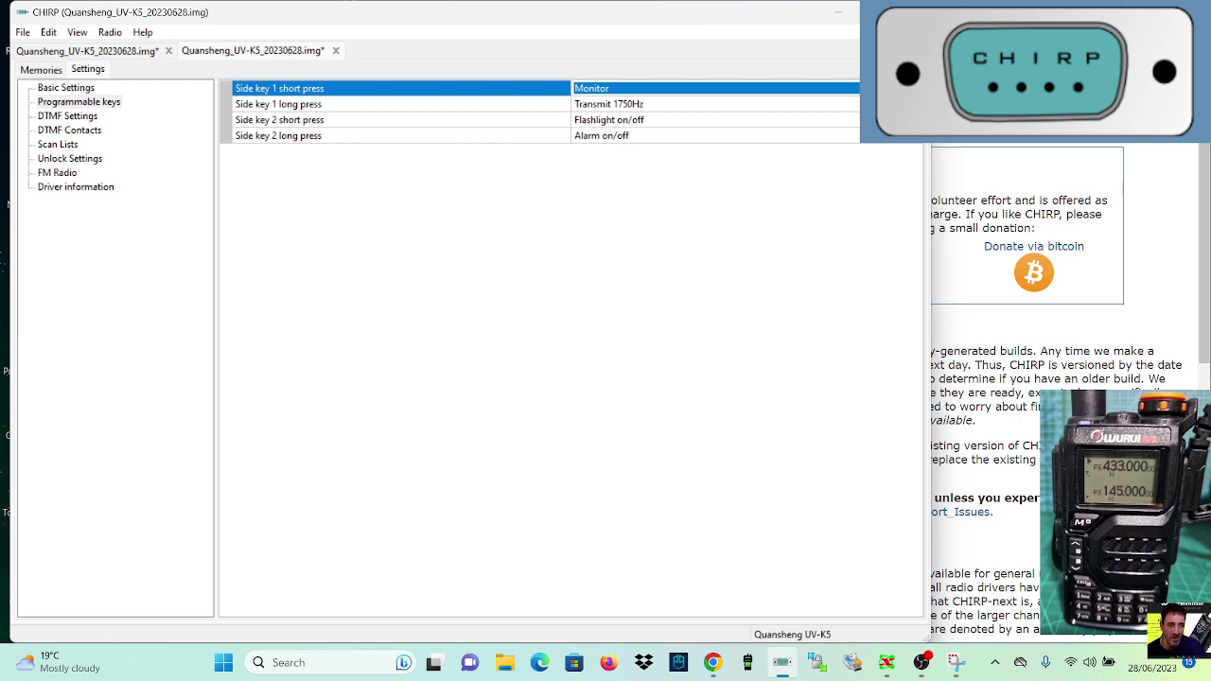
{"action": "left_click", "coordinate": [844, 124]}
{"action": "left_click", "coordinate": [845, 124]}
{"action": "left_click", "coordinate": [845, 124]}
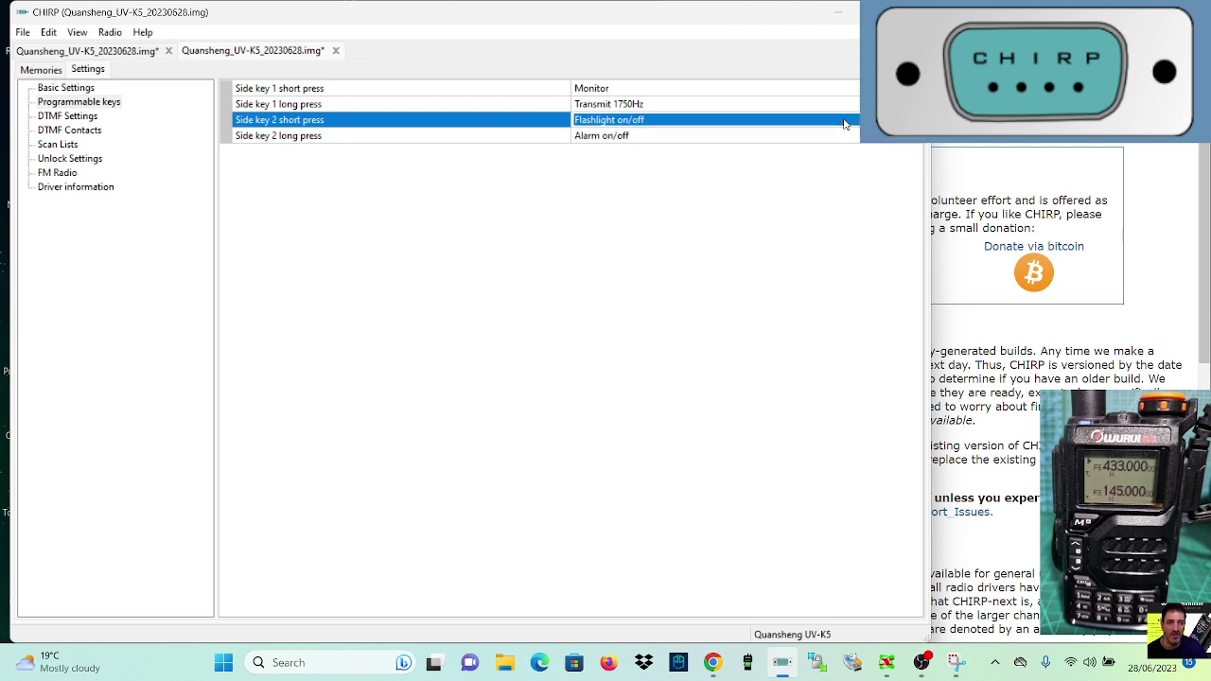
{"action": "left_click", "coordinate": [845, 124]}
{"action": "left_click", "coordinate": [845, 124]}
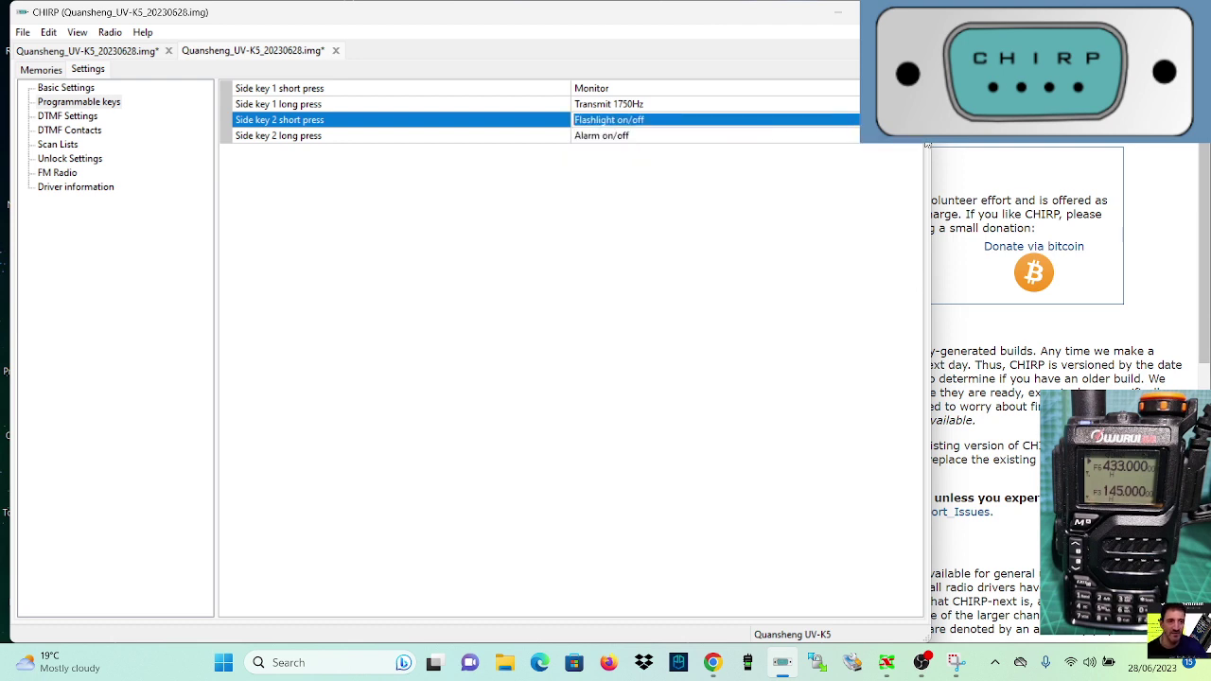
{"action": "key", "text": "Down"}
{"action": "key", "text": "Return"}
{"action": "key", "text": "Return"}
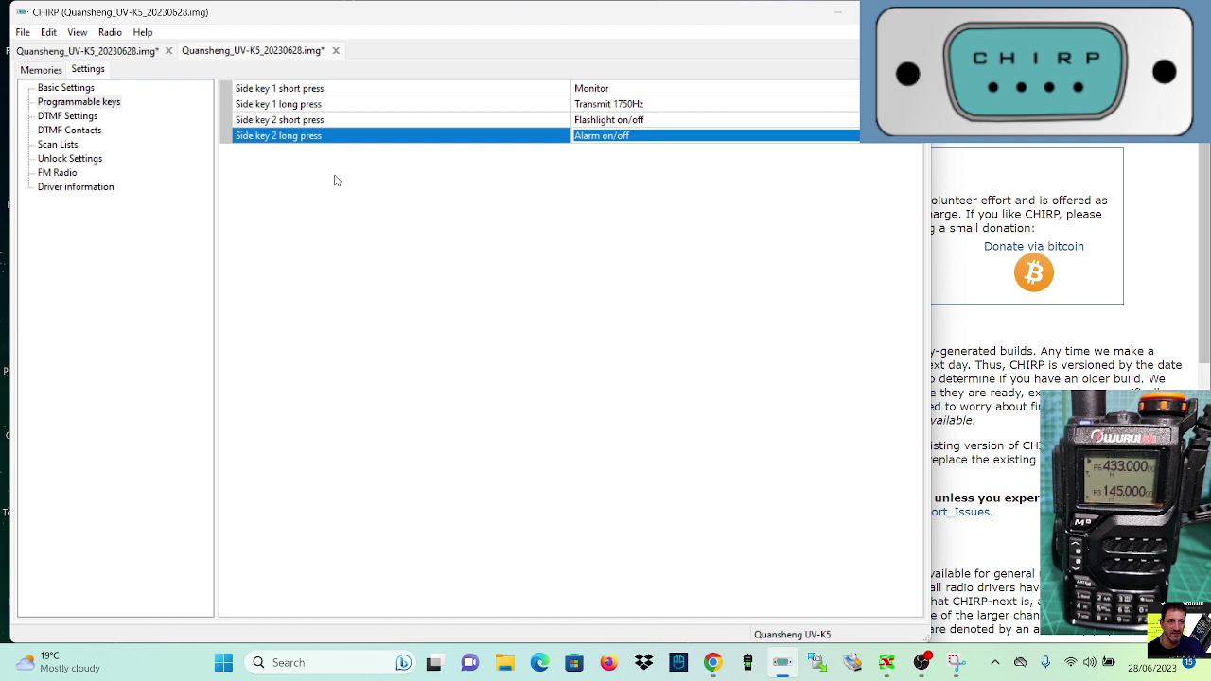
Look through the DTMF settings, DTMF contacts, scan lists, unlock settings, FM radio and driver information
{"action": "left_click", "coordinate": [95, 119]}
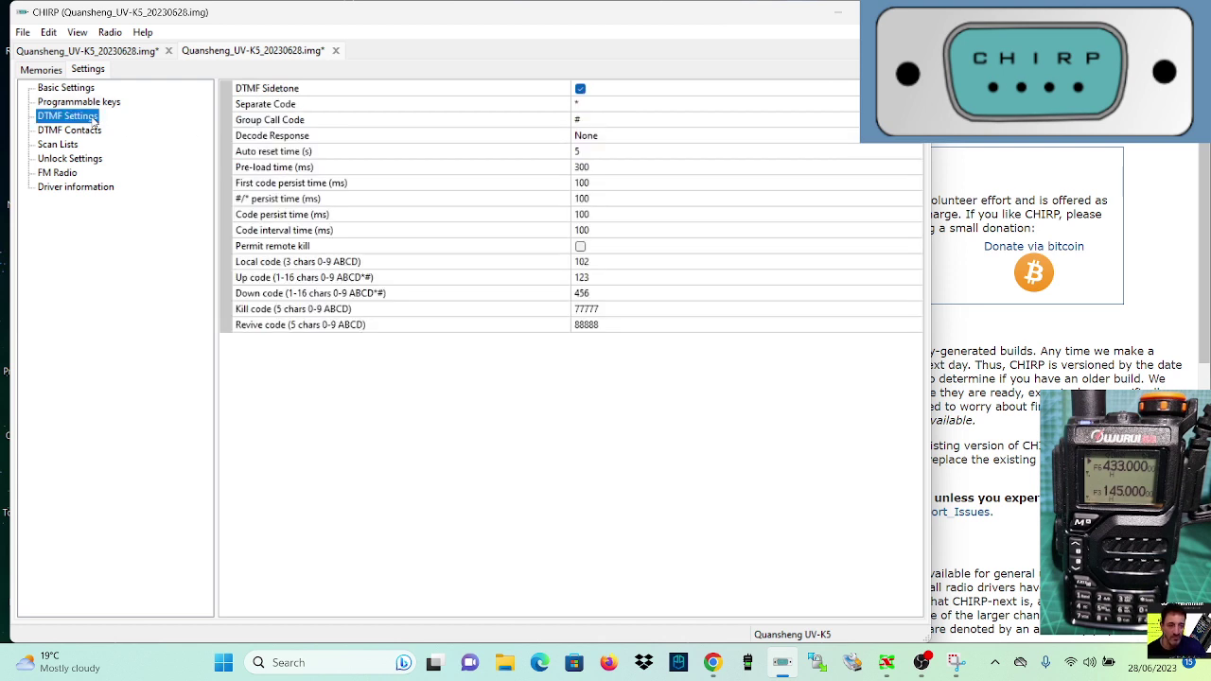
{"action": "left_click", "coordinate": [89, 132]}
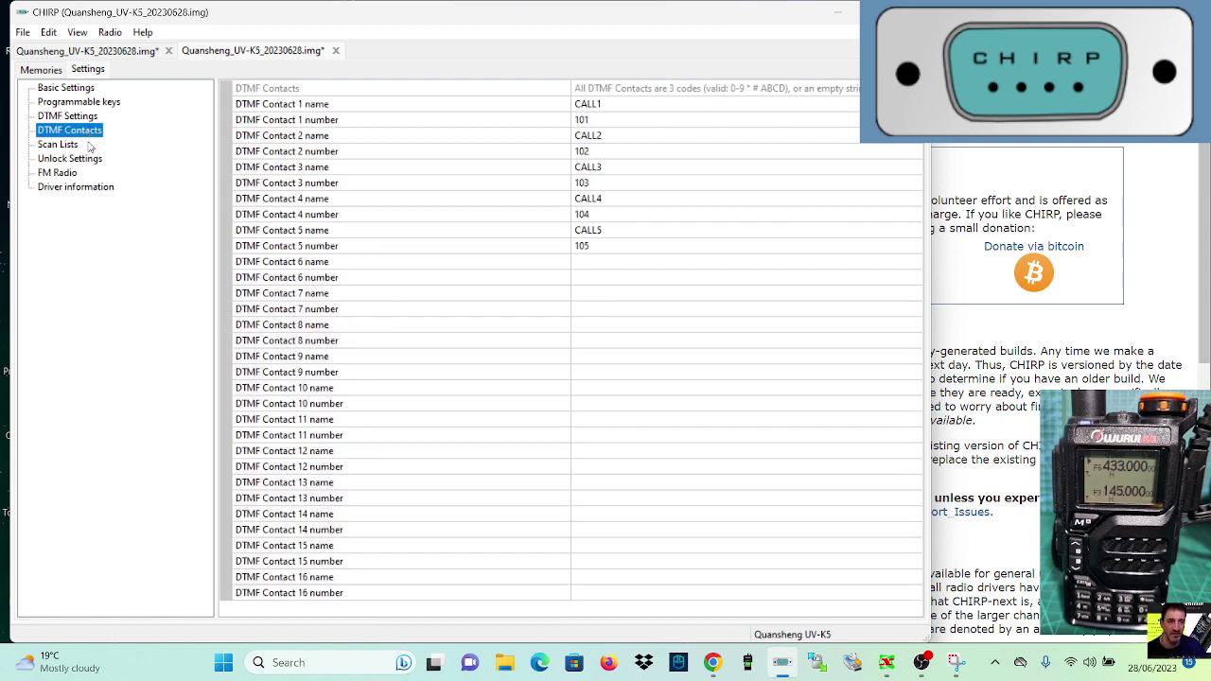
{"action": "left_click", "coordinate": [59, 146]}
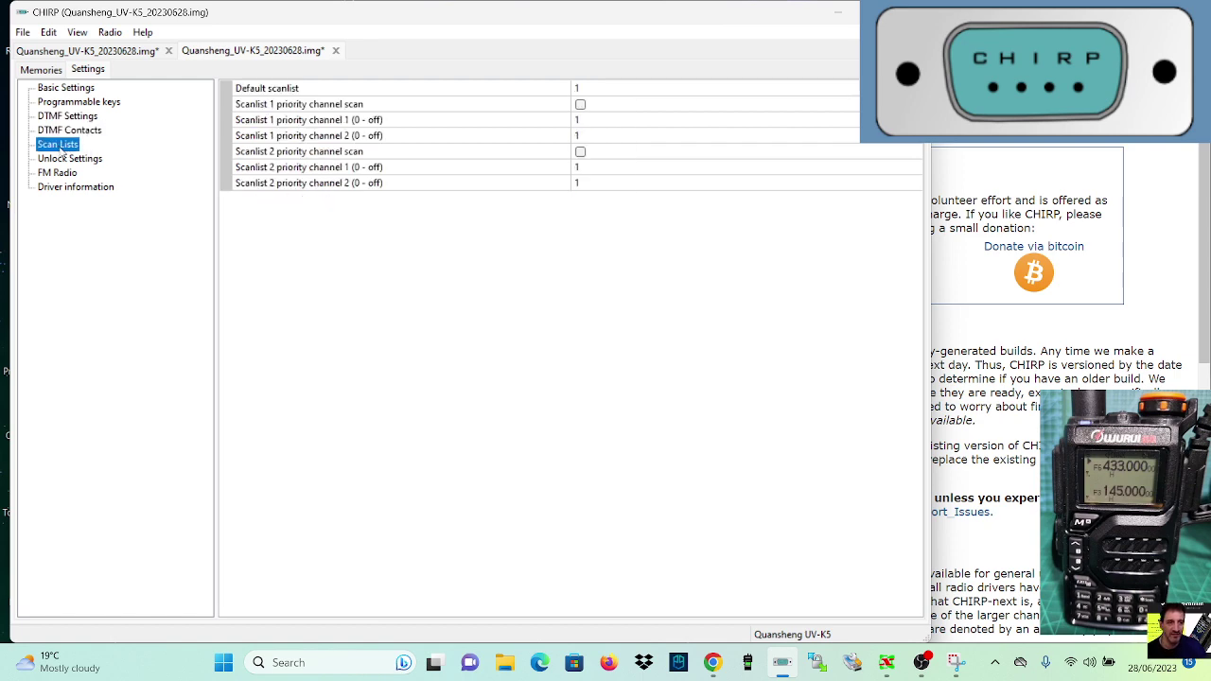
{"action": "left_click", "coordinate": [68, 159]}
{"action": "left_click", "coordinate": [78, 174]}
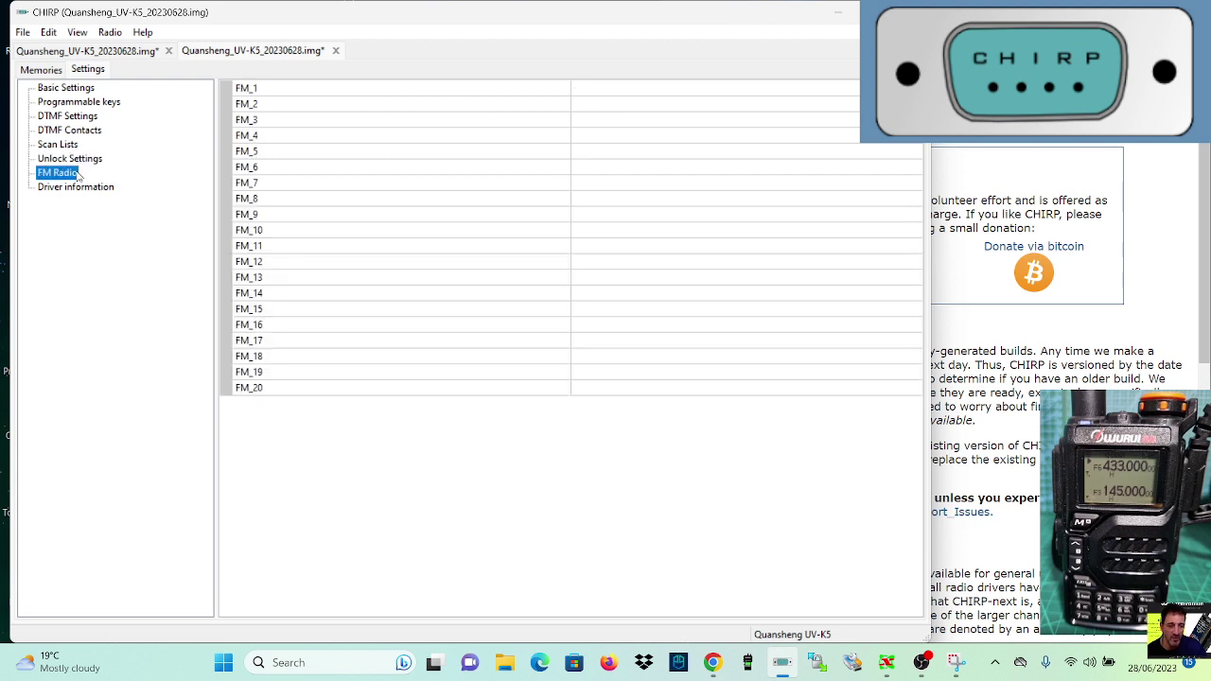
{"action": "left_click", "coordinate": [78, 189]}
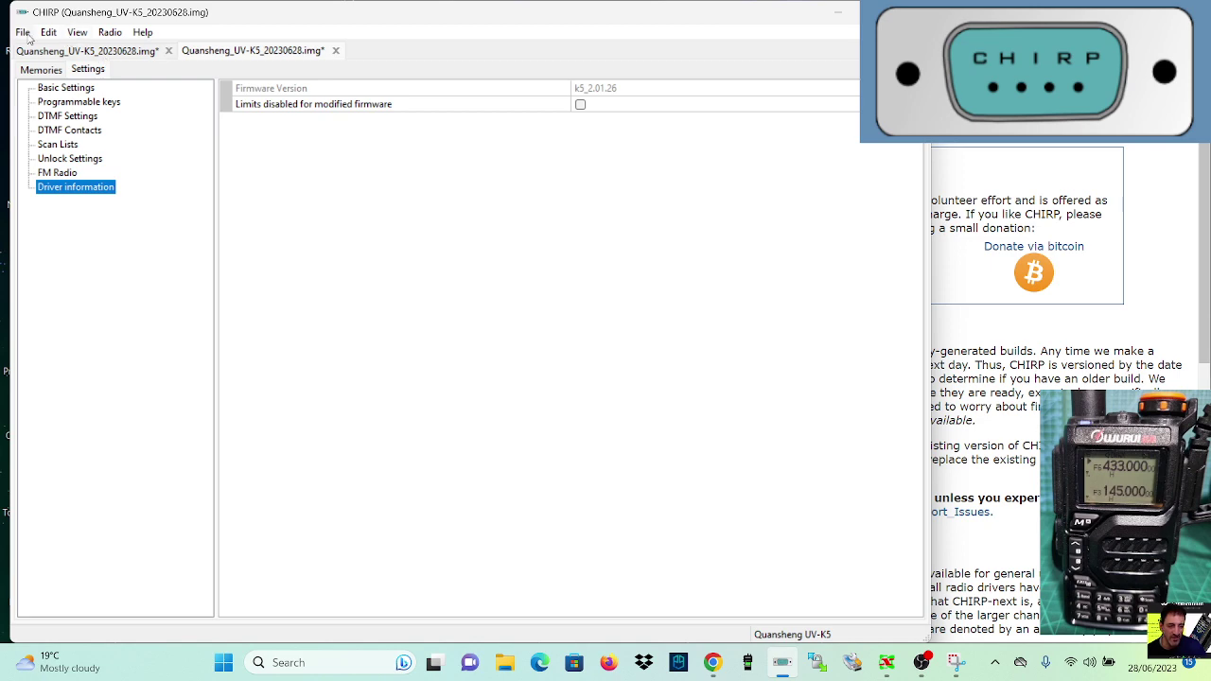
{"action": "left_click", "coordinate": [23, 32]}
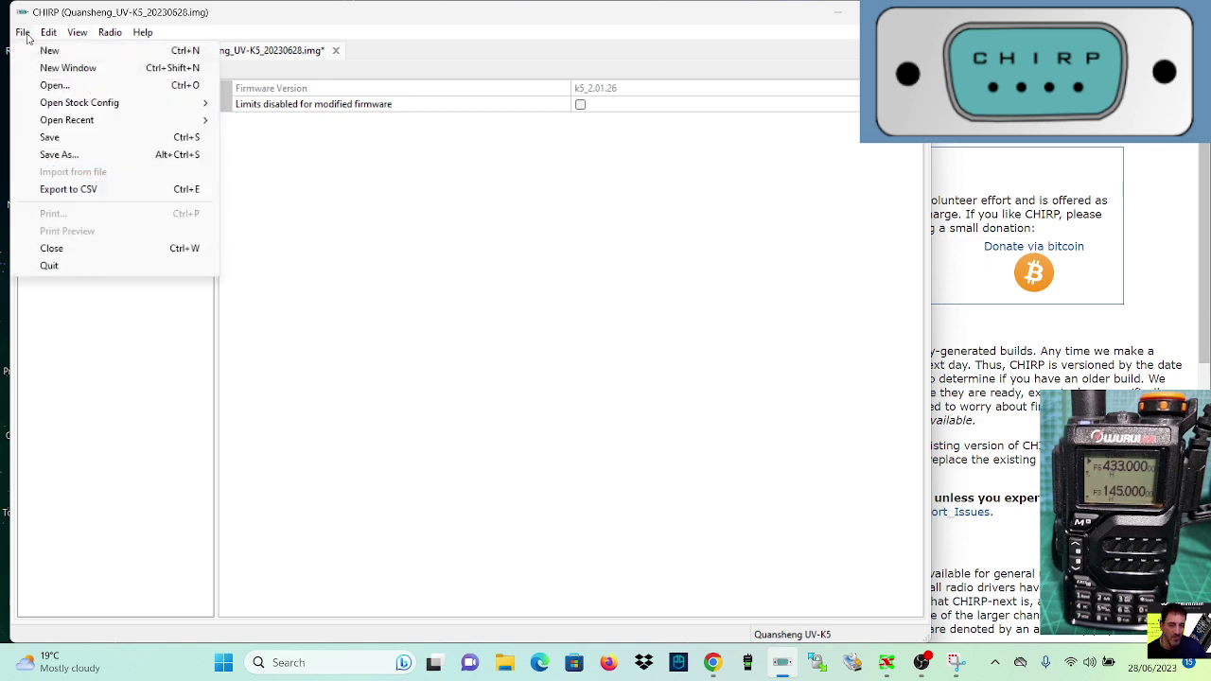
{"action": "left_click", "coordinate": [68, 189]}
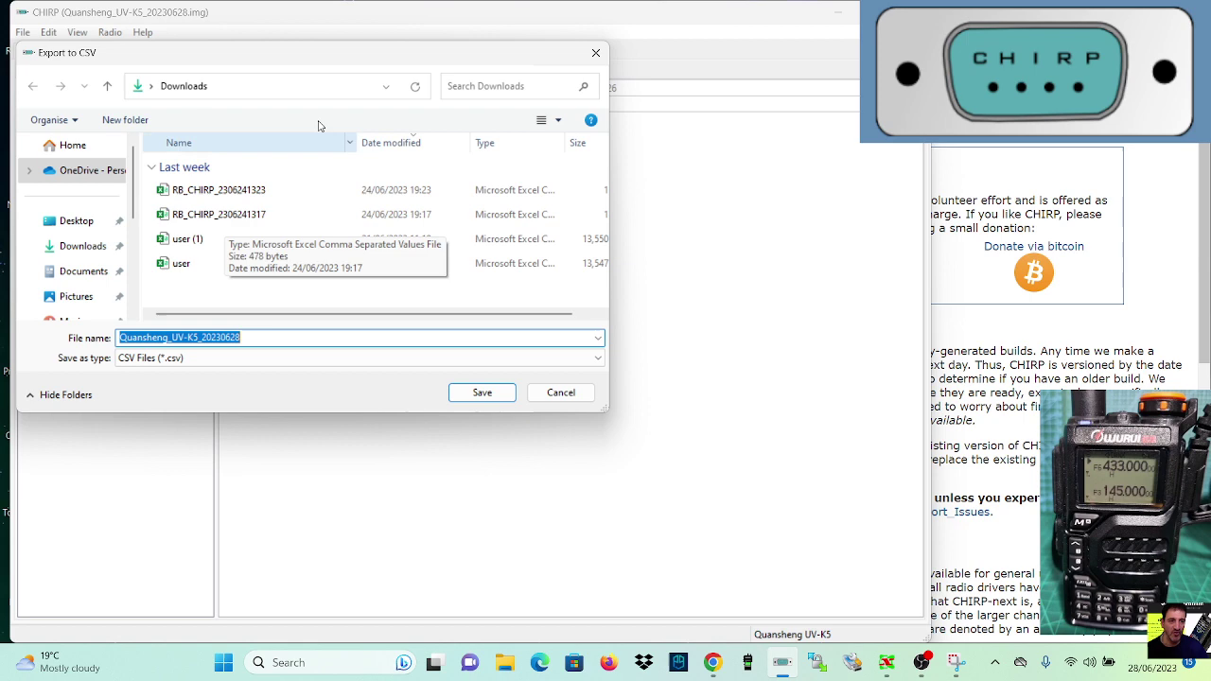
{"action": "left_click", "coordinate": [598, 54]}
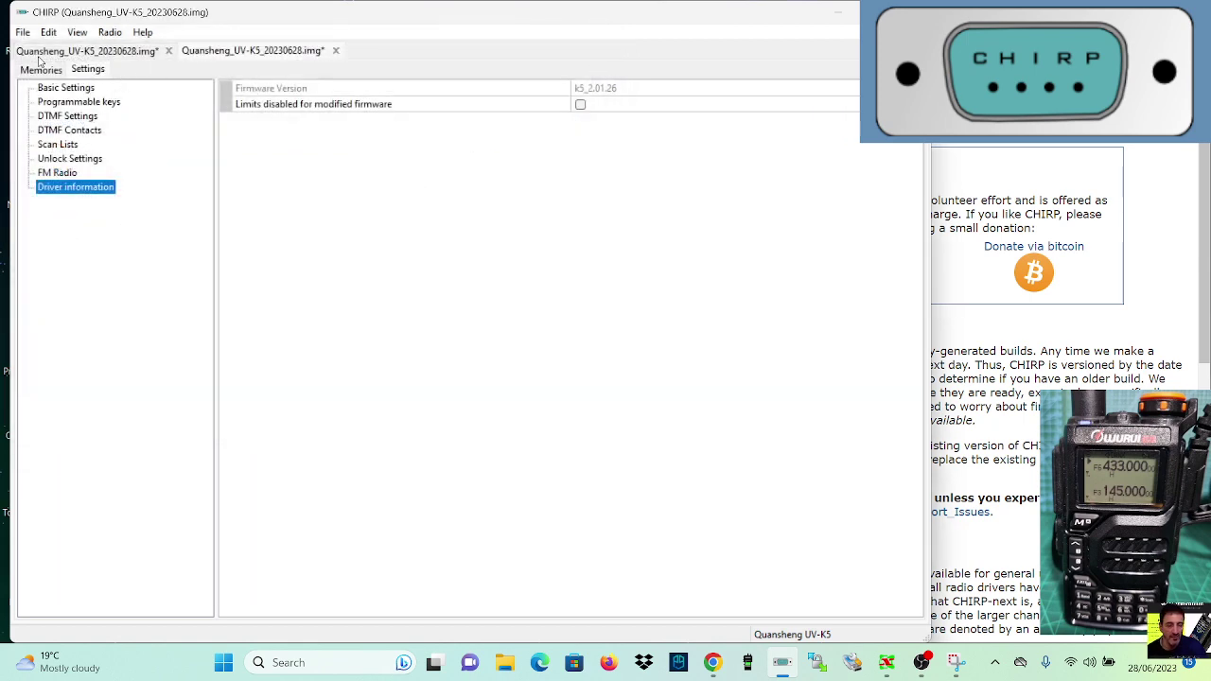
{"action": "left_click", "coordinate": [25, 34]}
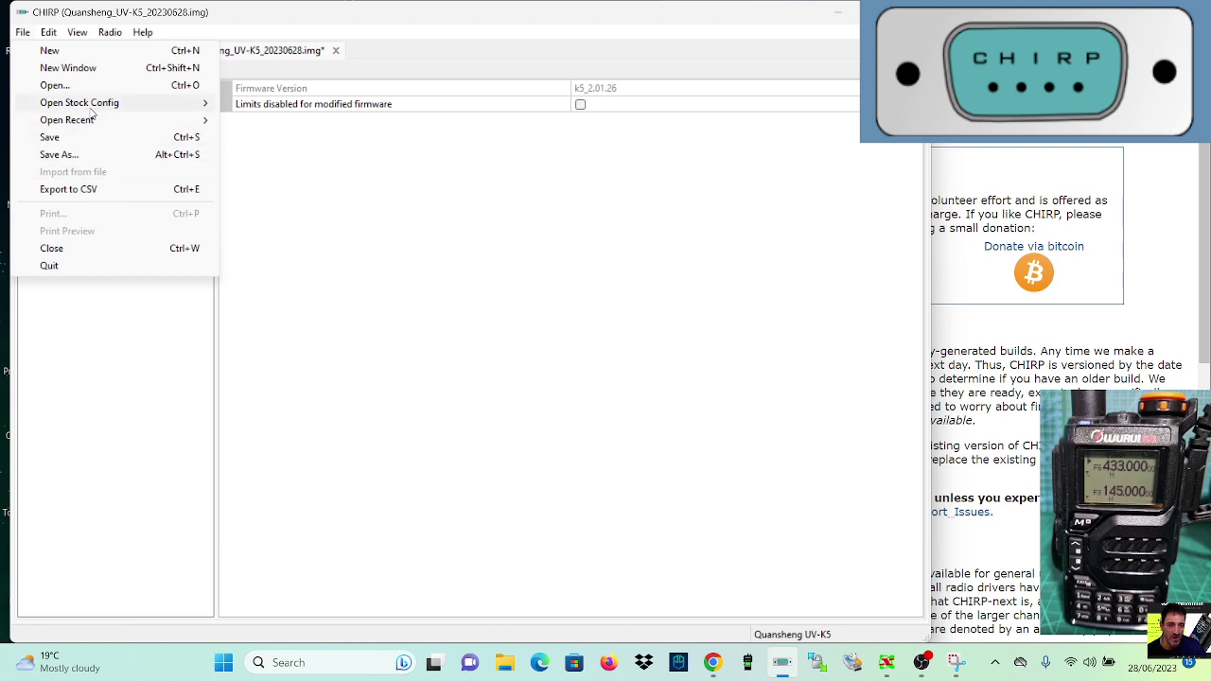
{"action": "mouse_move", "coordinate": [54, 38]}
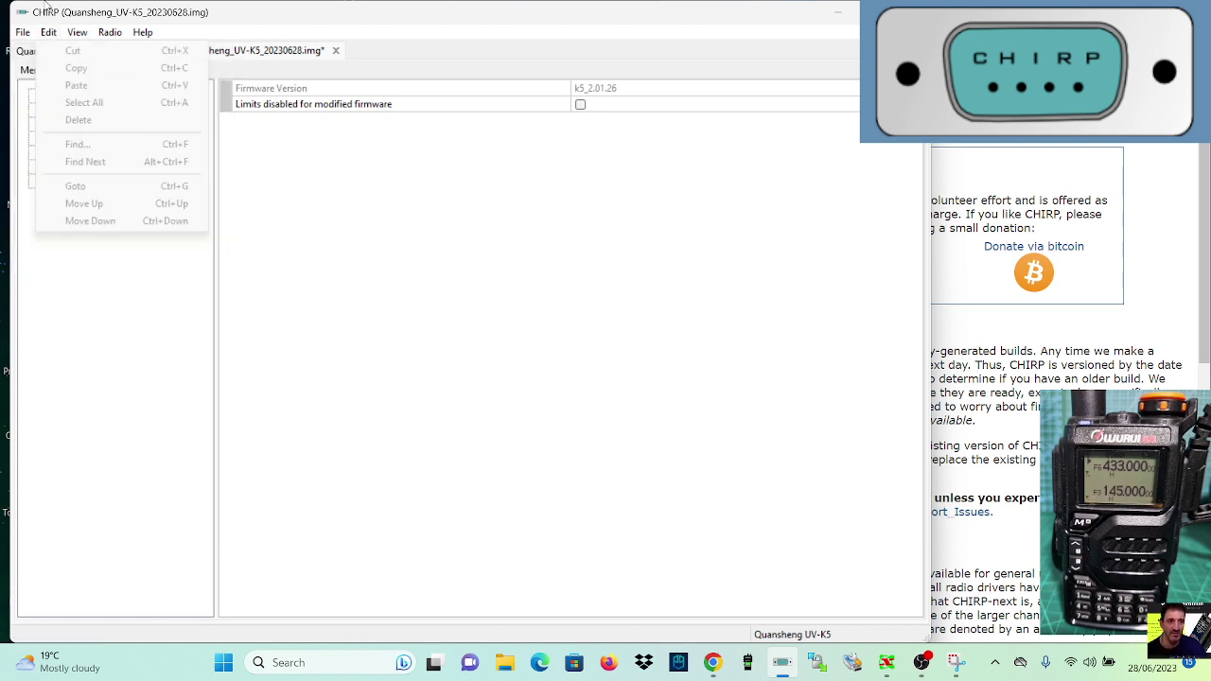
Try to export the image to the Desktop as a CSV file named Quansheng_UV-K5_20230628
{"action": "left_click", "coordinate": [55, 190]}
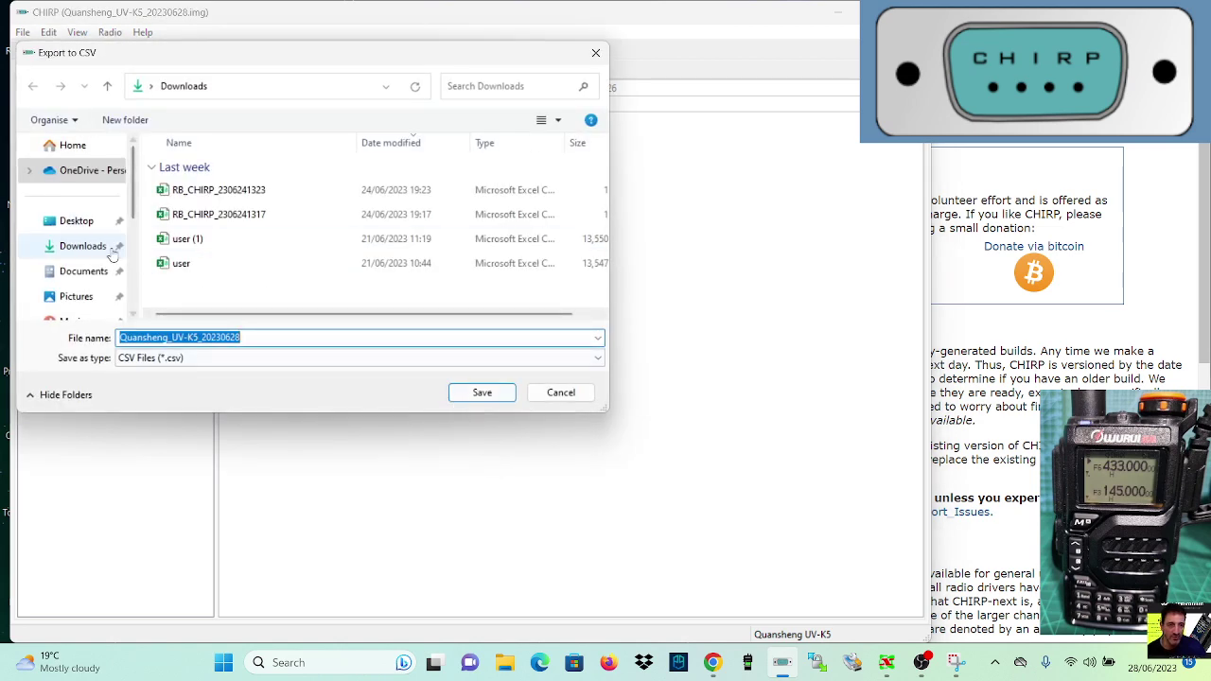
{"action": "left_click", "coordinate": [79, 225]}
{"action": "left_click", "coordinate": [488, 399]}
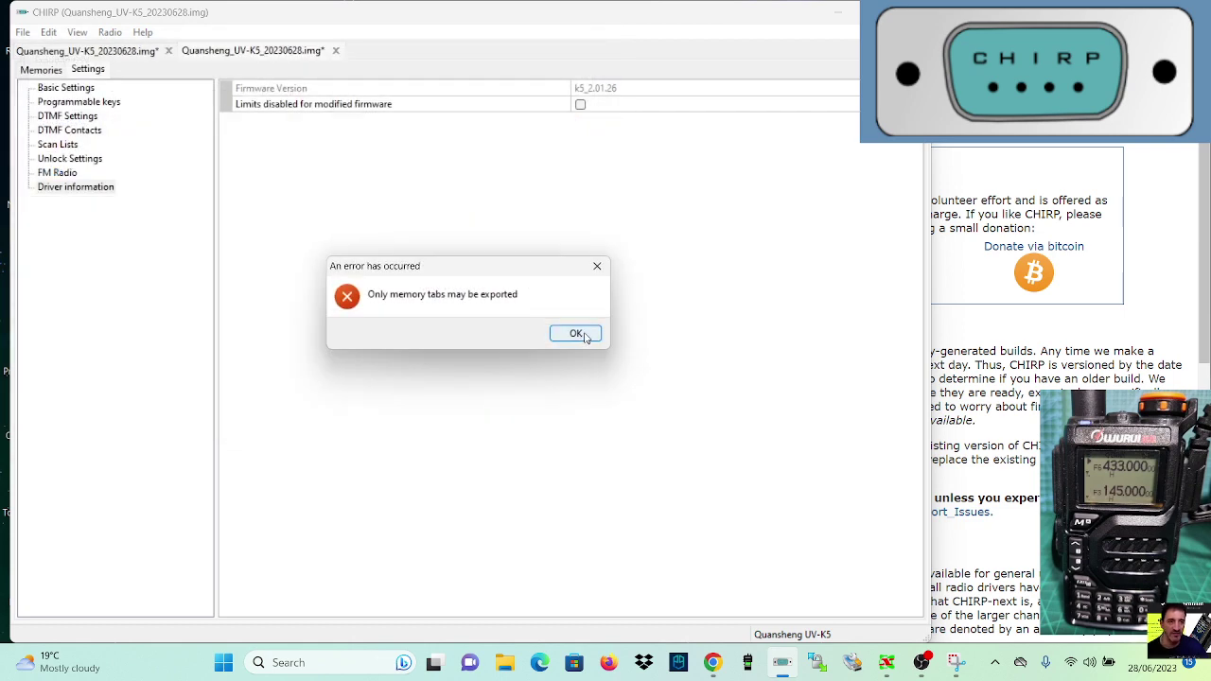
{"action": "left_click", "coordinate": [575, 334]}
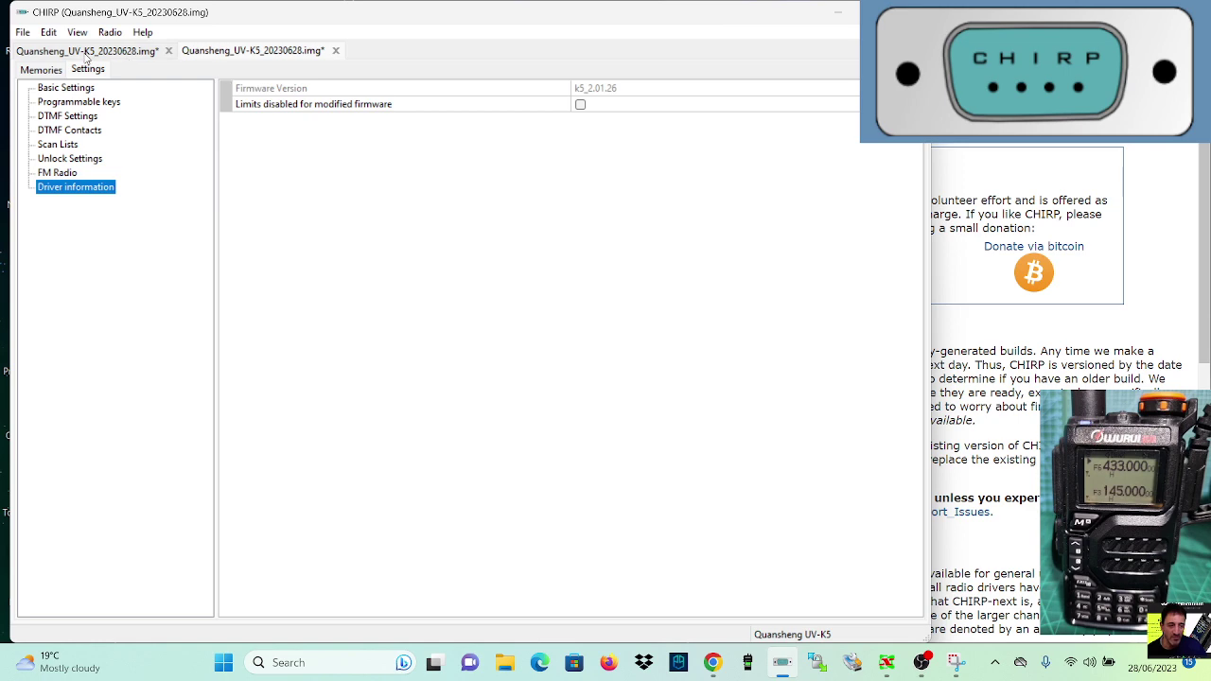
Switch to the memory list of the first open Quansheng_UV-K5_20230628.img, checking it against the second open image
{"action": "left_click", "coordinate": [116, 53]}
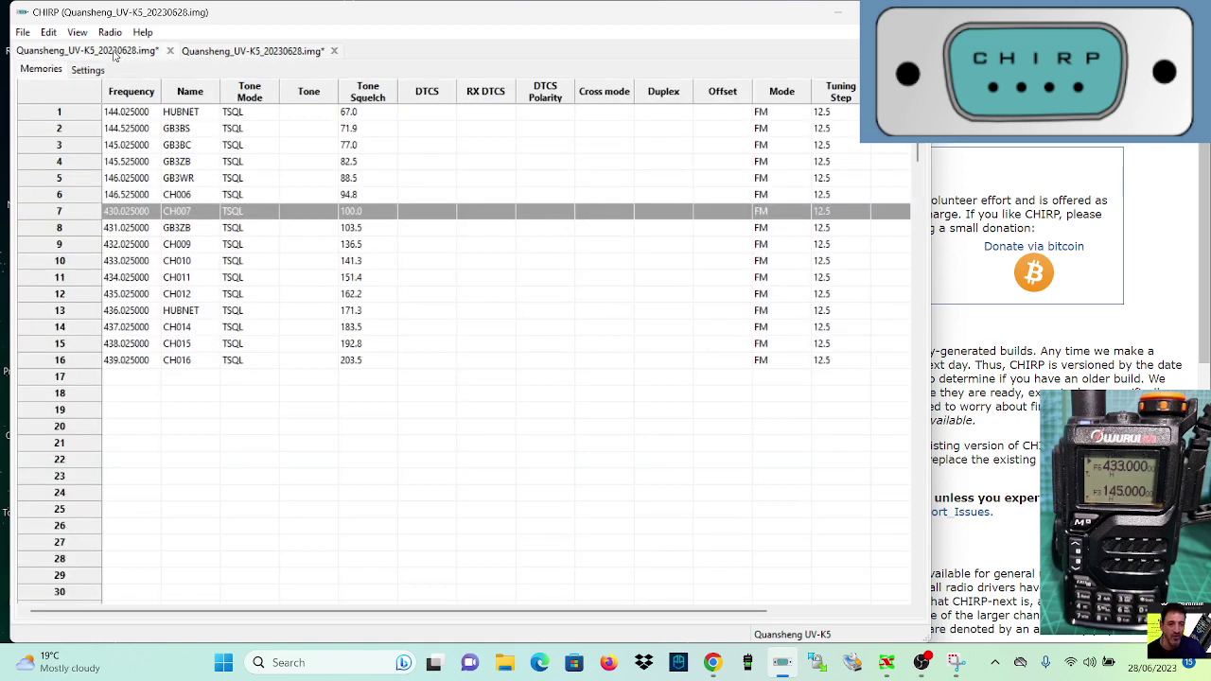
{"action": "left_click", "coordinate": [22, 32]}
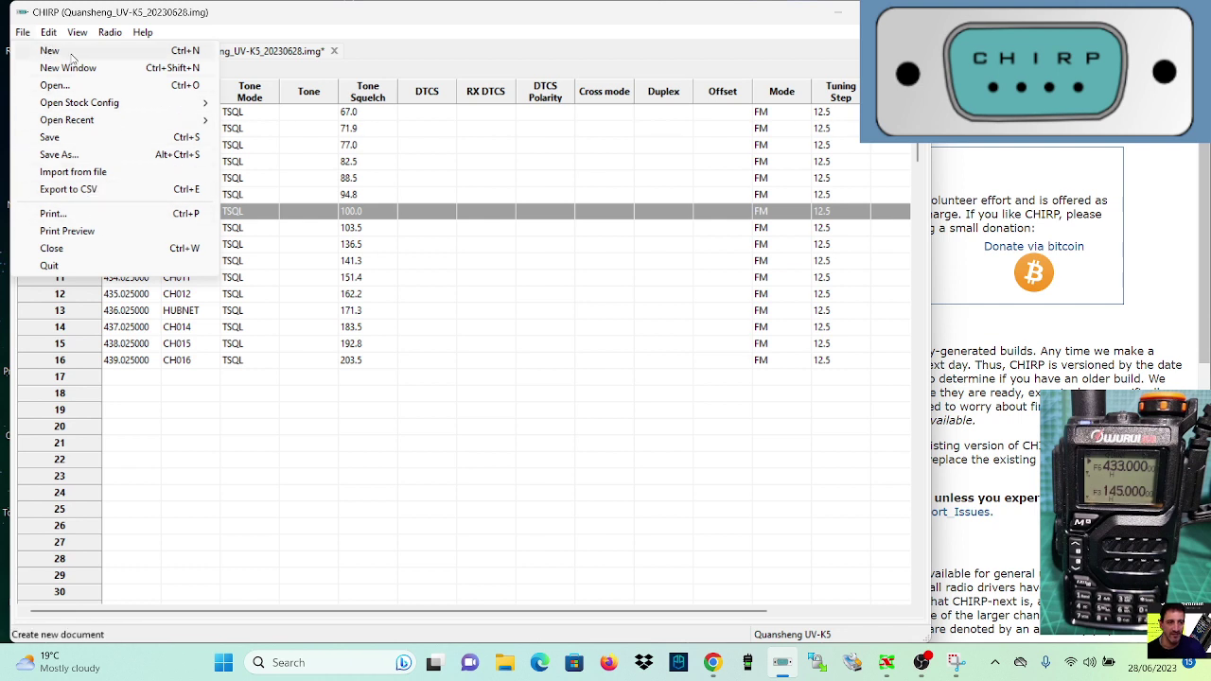
{"action": "left_click", "coordinate": [491, 350]}
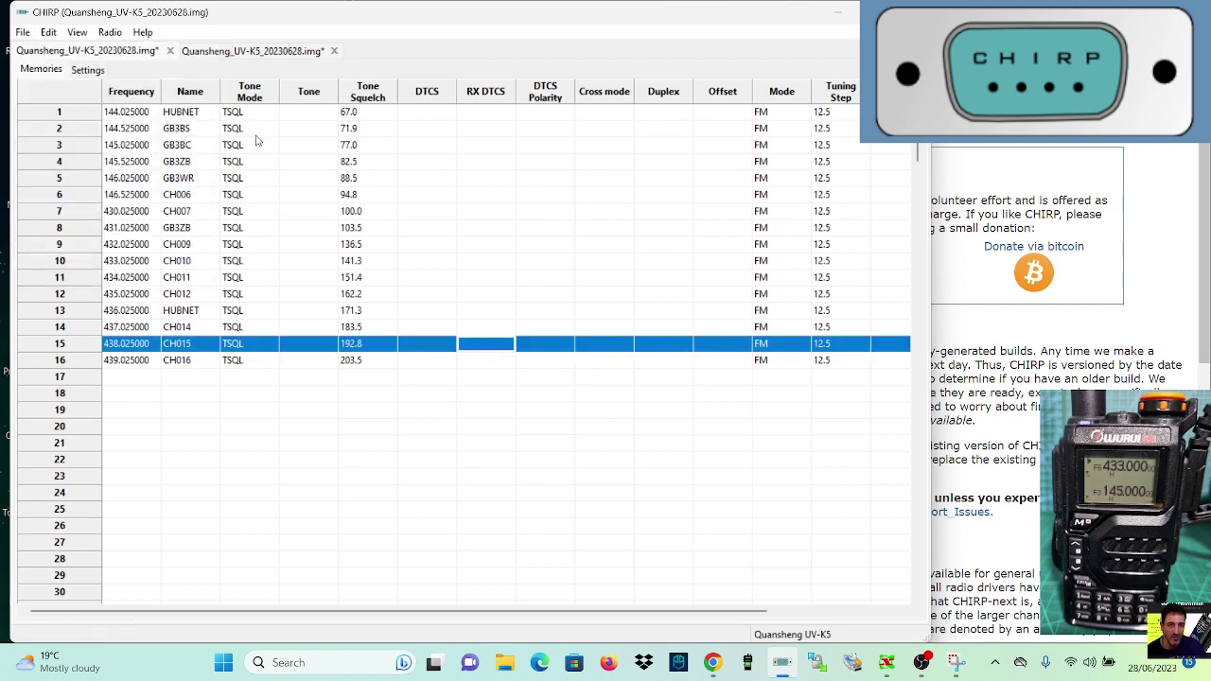
{"action": "left_click", "coordinate": [130, 55]}
{"action": "left_click", "coordinate": [254, 53]}
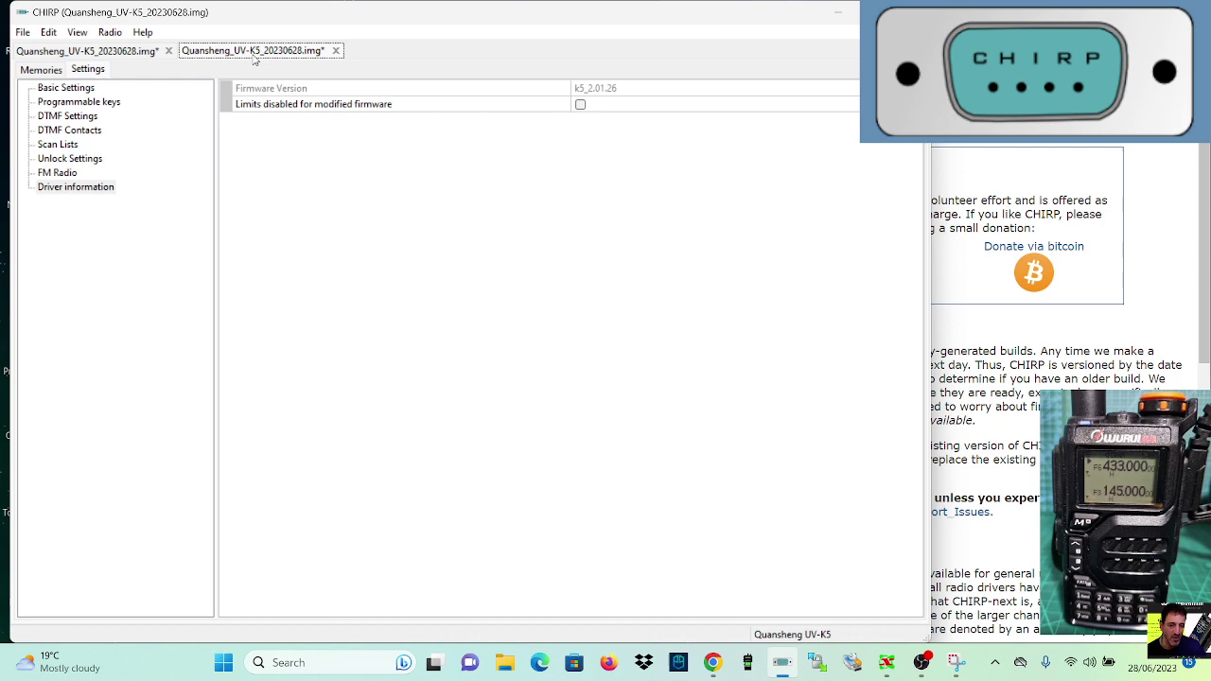
{"action": "left_click", "coordinate": [141, 55]}
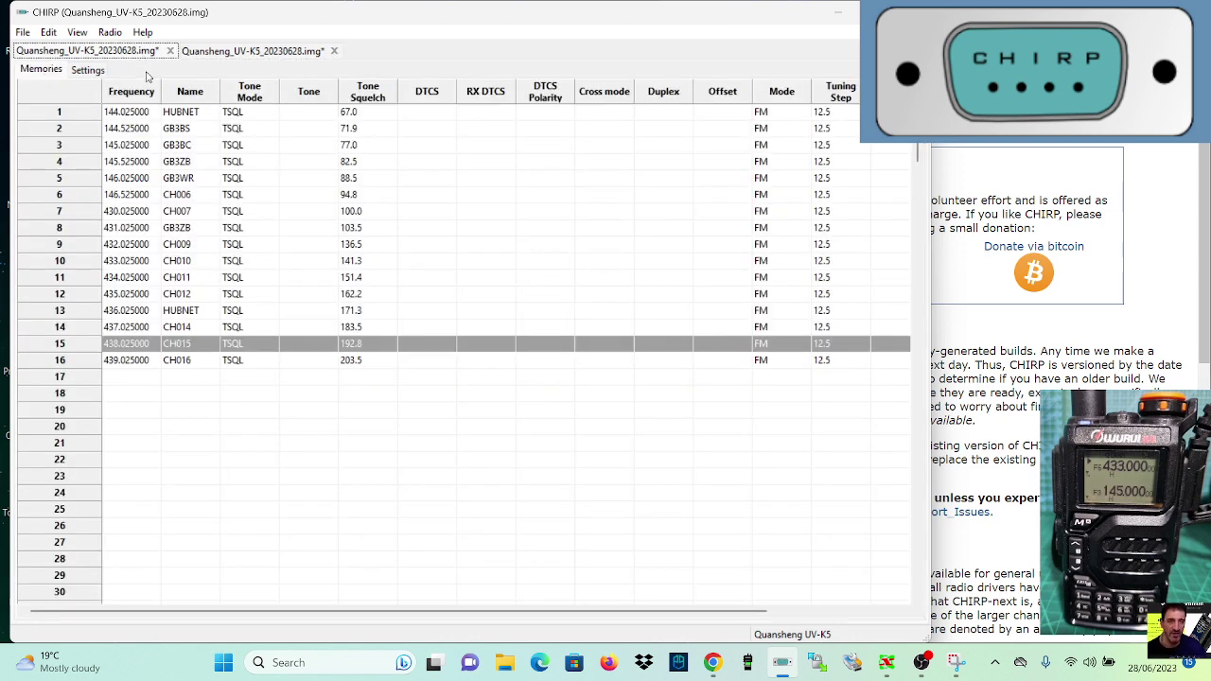
{"action": "left_click", "coordinate": [93, 382]}
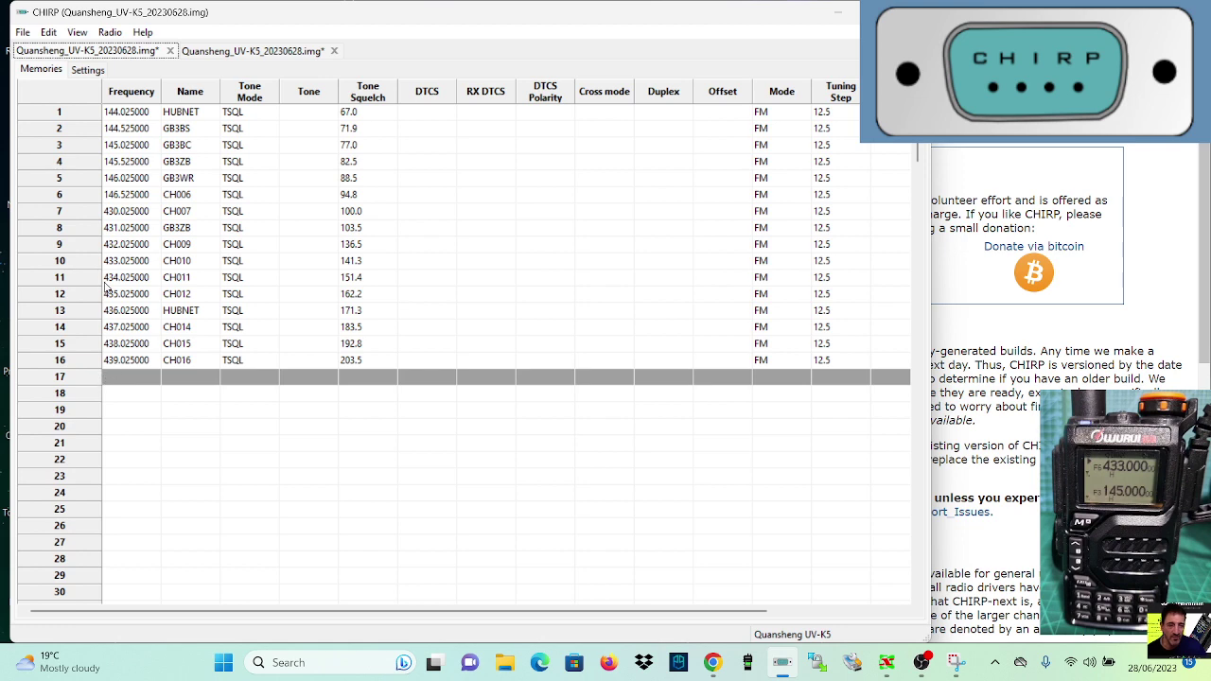
{"action": "left_click_drag", "start_coordinate": [91, 268], "coordinate": [90, 377]}
{"action": "left_click", "coordinate": [141, 434]}
{"action": "left_click", "coordinate": [26, 34]}
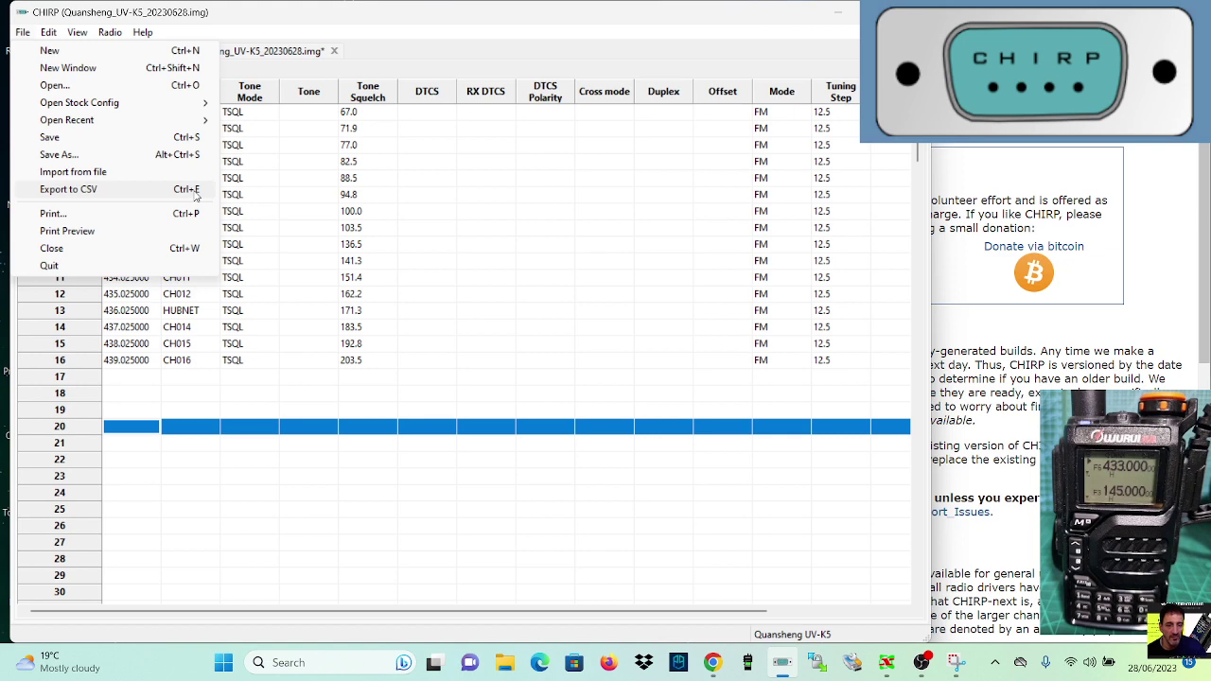
{"action": "left_click", "coordinate": [21, 34]}
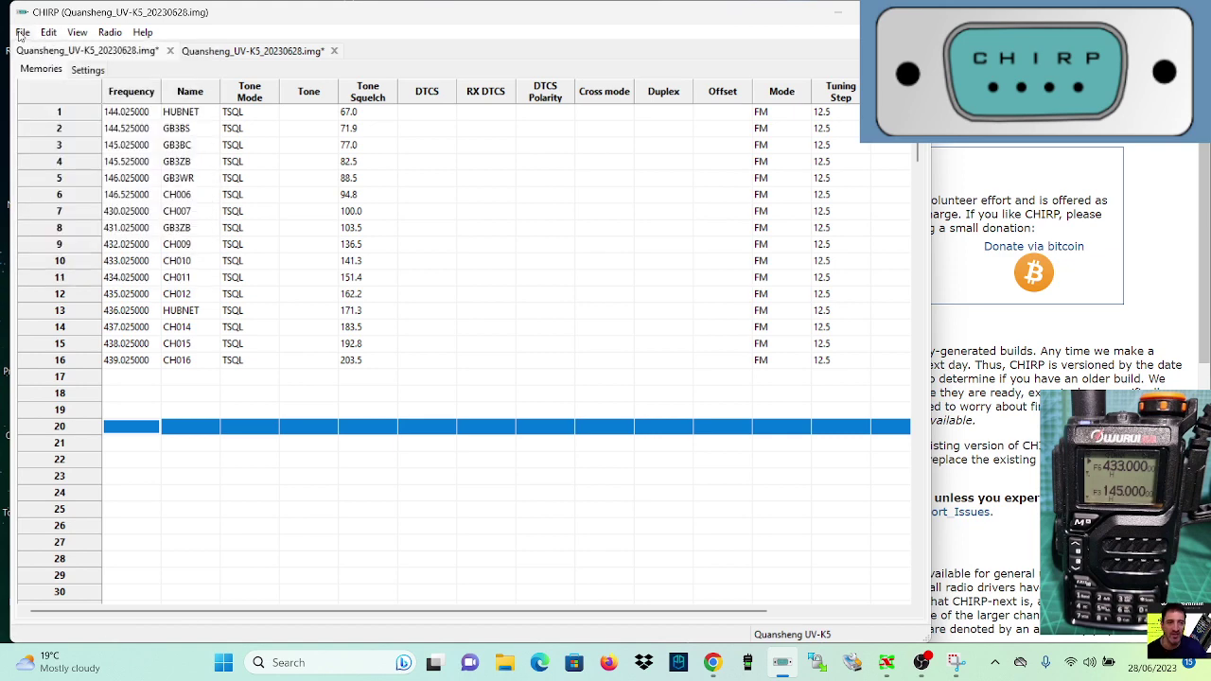
Try to import memories from the user CSV file in Downloads into the open image
{"action": "left_click", "coordinate": [21, 34]}
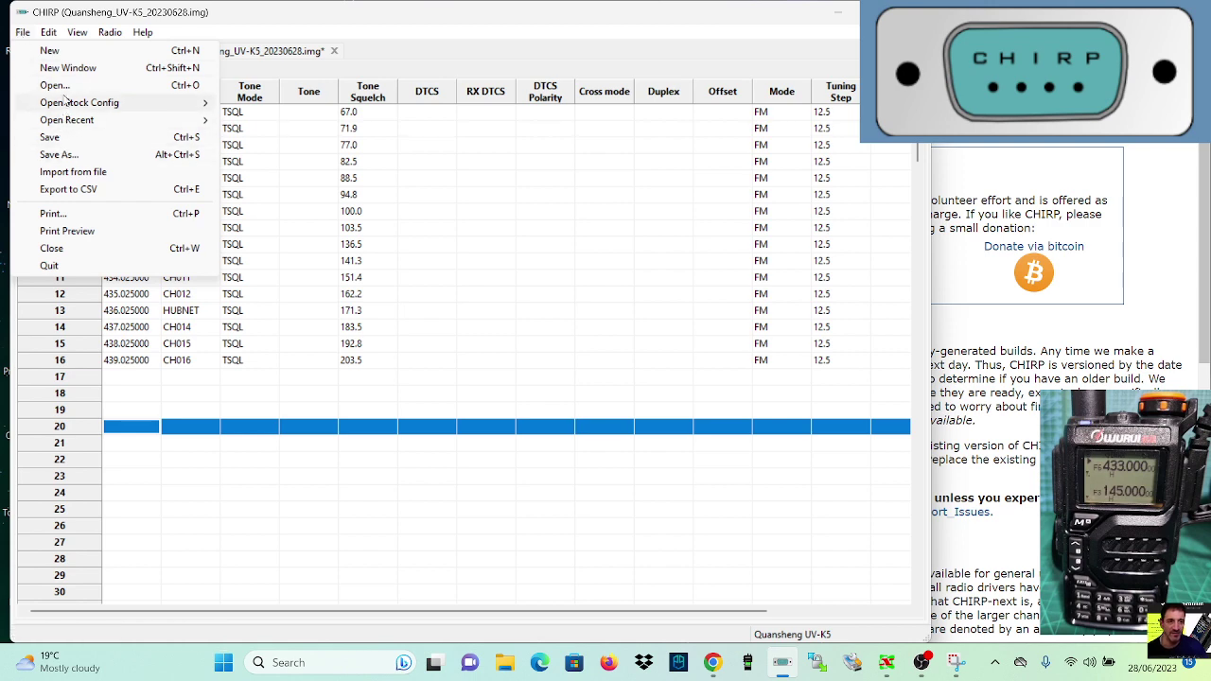
{"action": "left_click", "coordinate": [79, 175]}
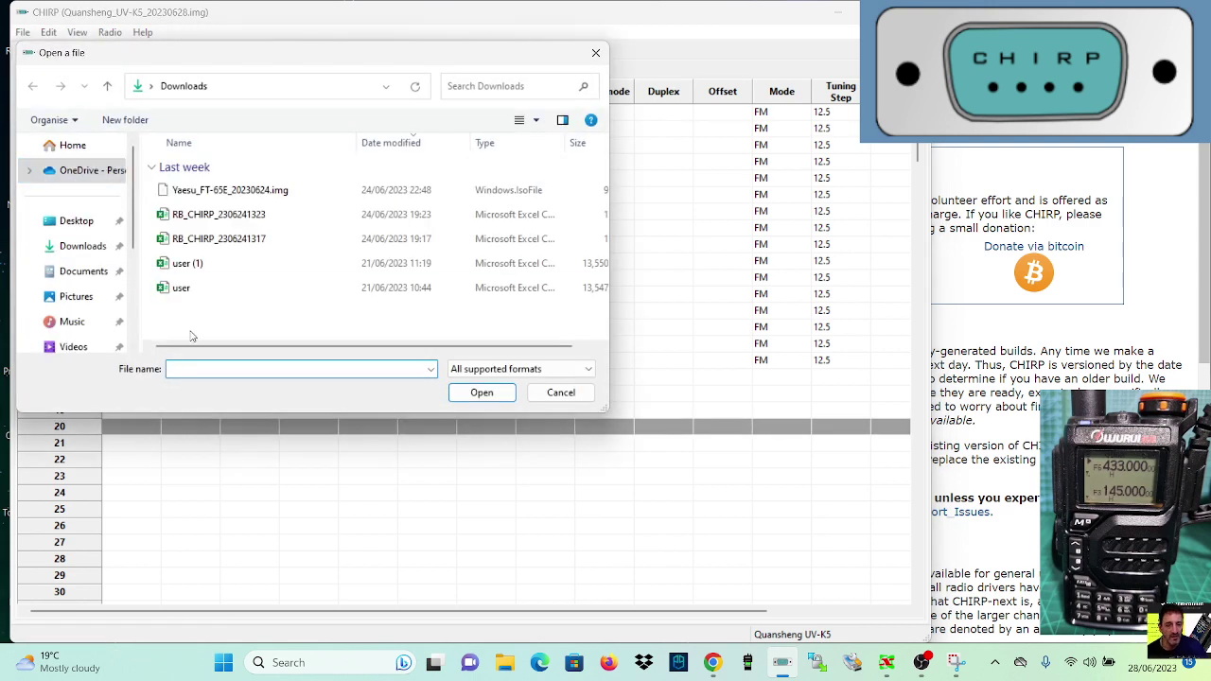
{"action": "double_click", "coordinate": [186, 289]}
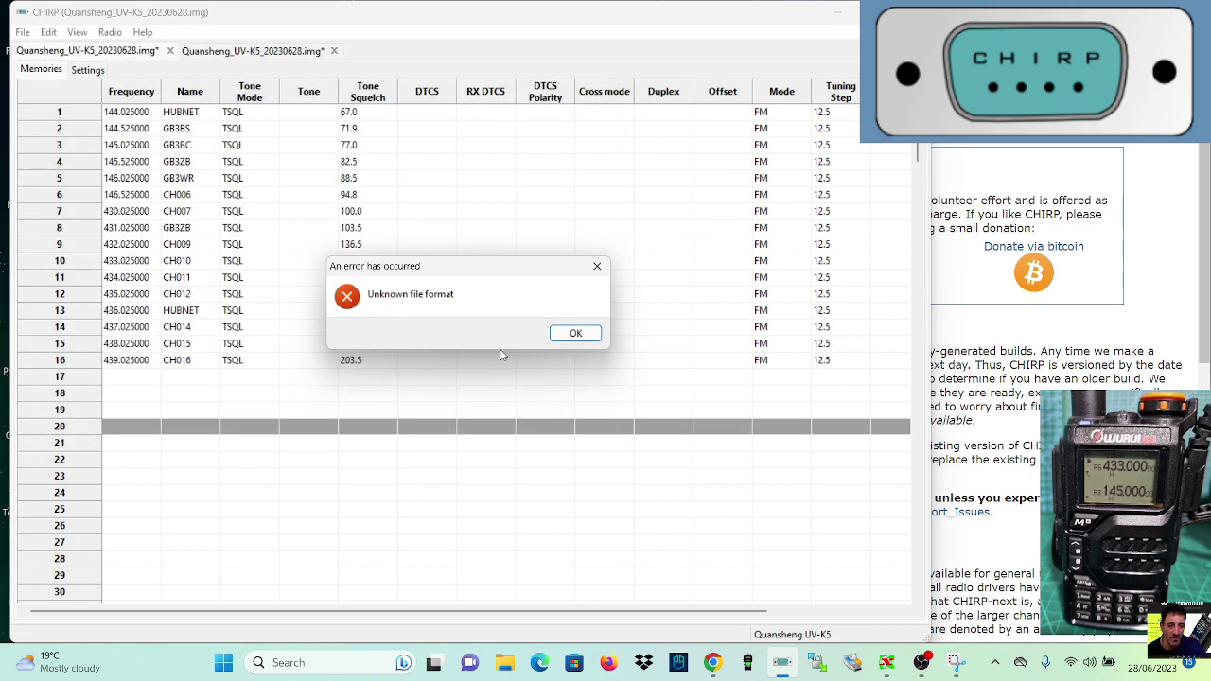
{"action": "left_click", "coordinate": [569, 336]}
Import the memories from RB_CHIRP_2306241323.csv into the open image, allowing memories 1 to 7 to be overwritten
{"action": "left_click", "coordinate": [23, 34]}
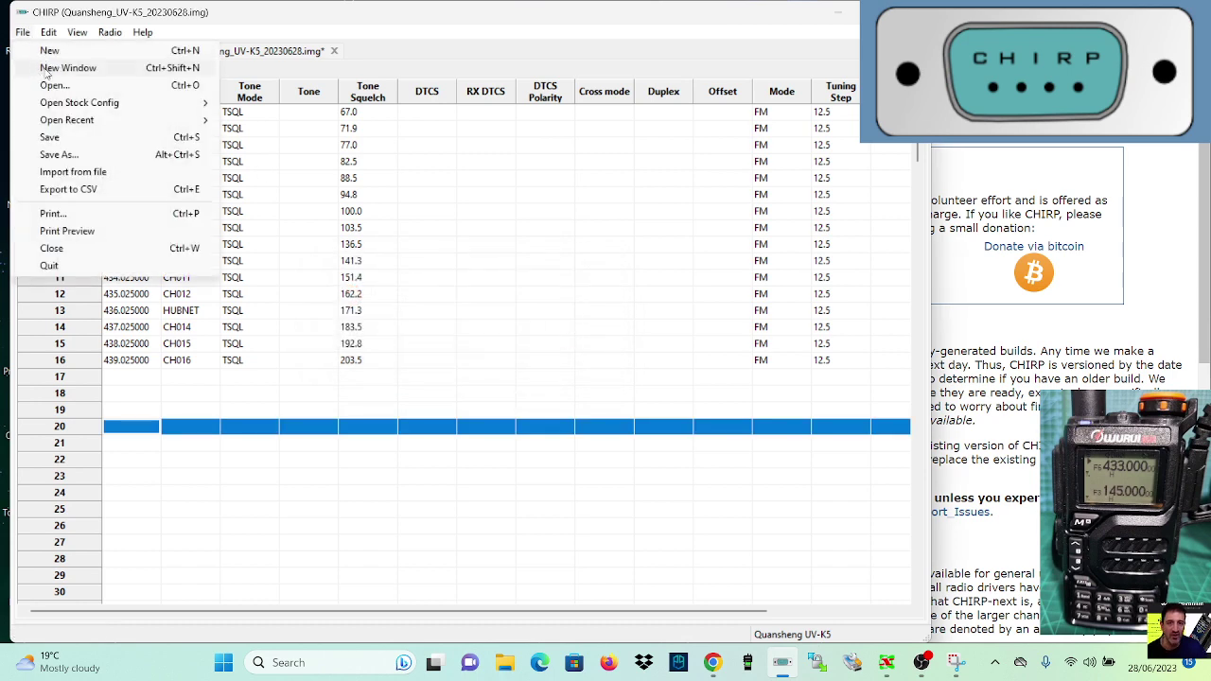
{"action": "left_click", "coordinate": [90, 174]}
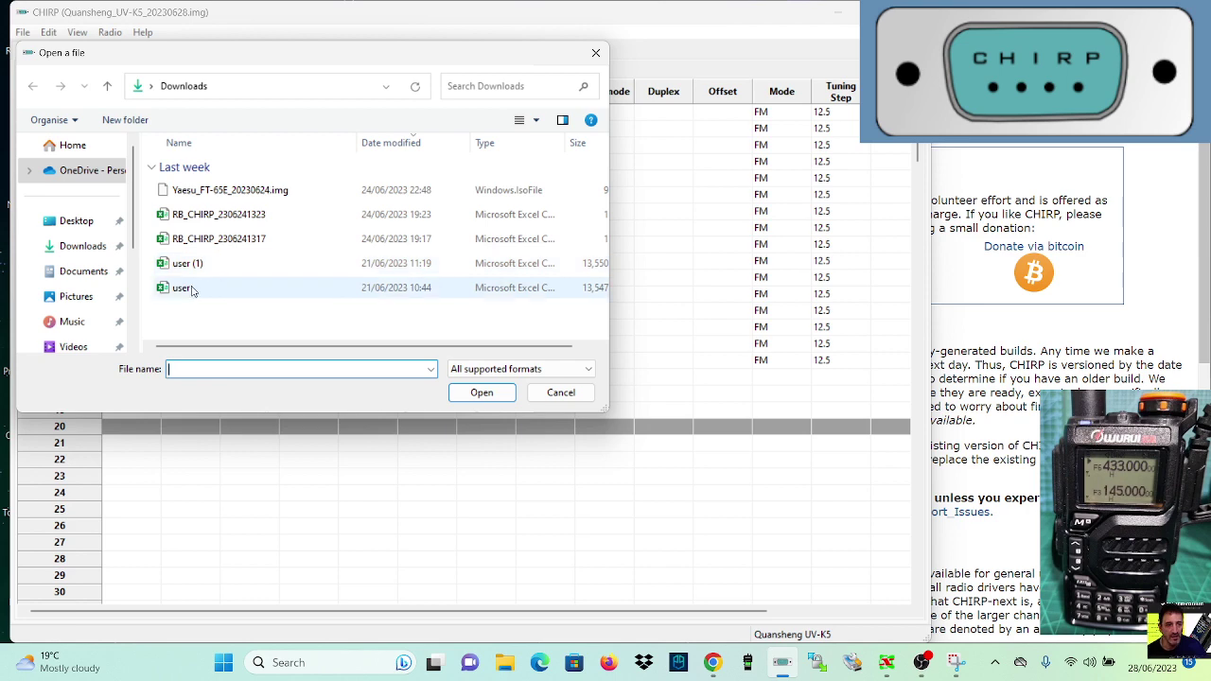
{"action": "double_click", "coordinate": [221, 217]}
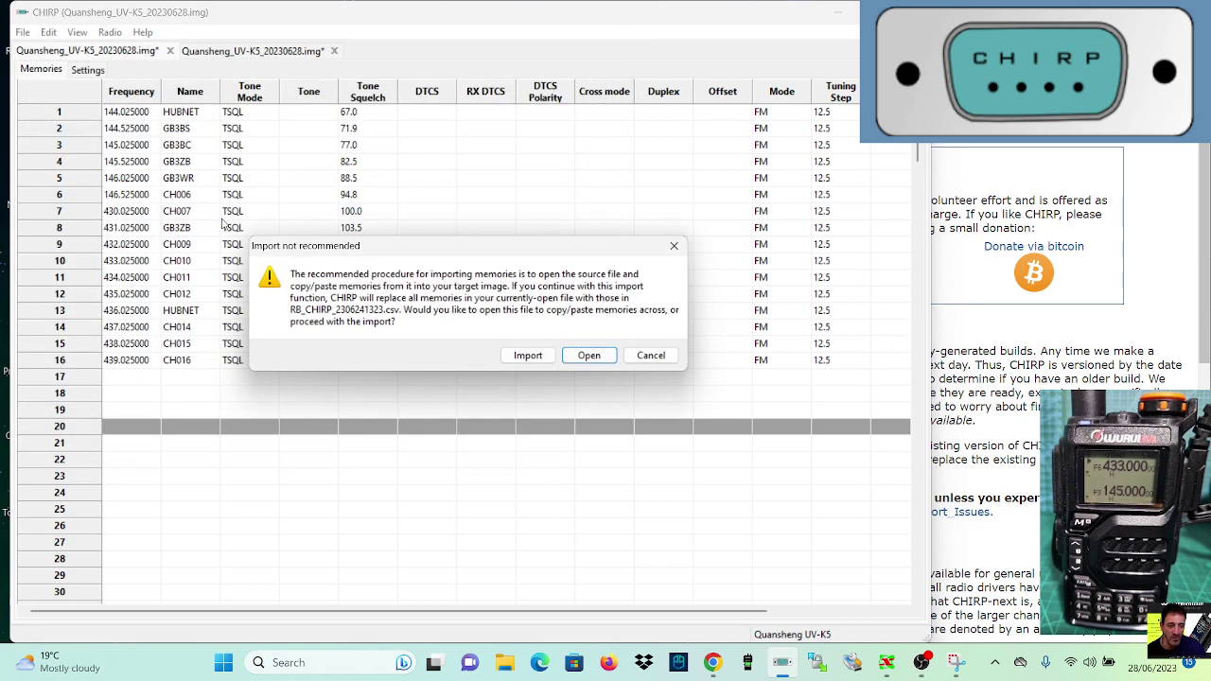
{"action": "left_click", "coordinate": [527, 357]}
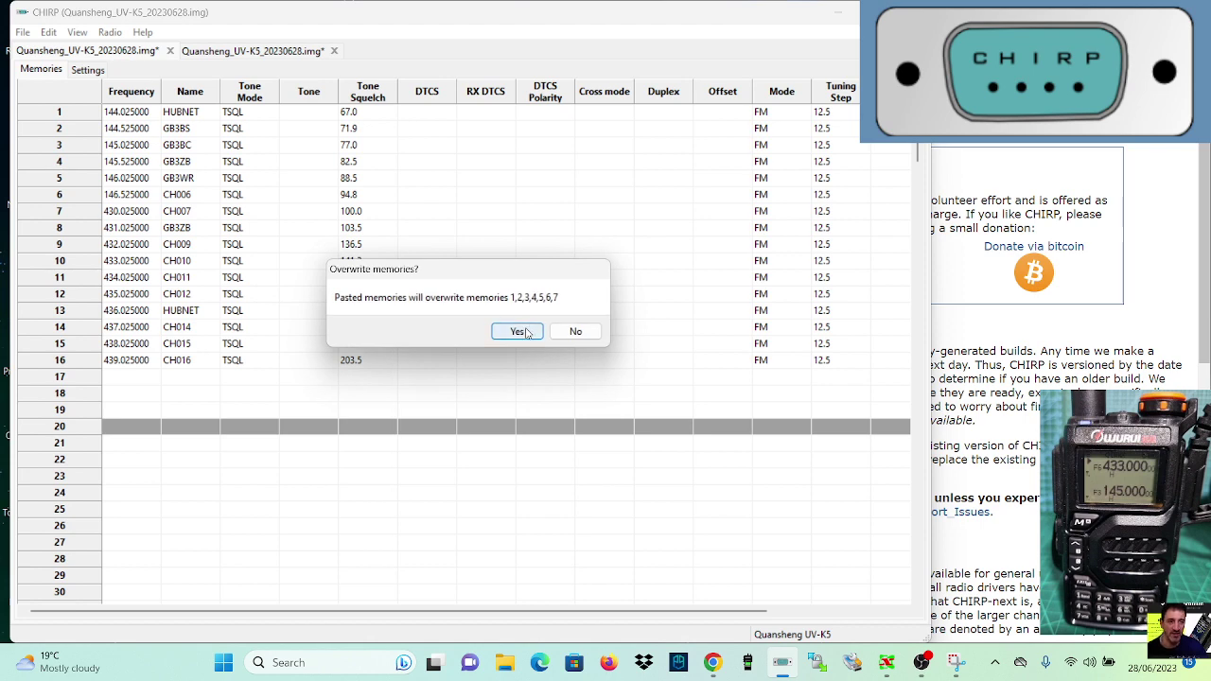
{"action": "left_click", "coordinate": [527, 332]}
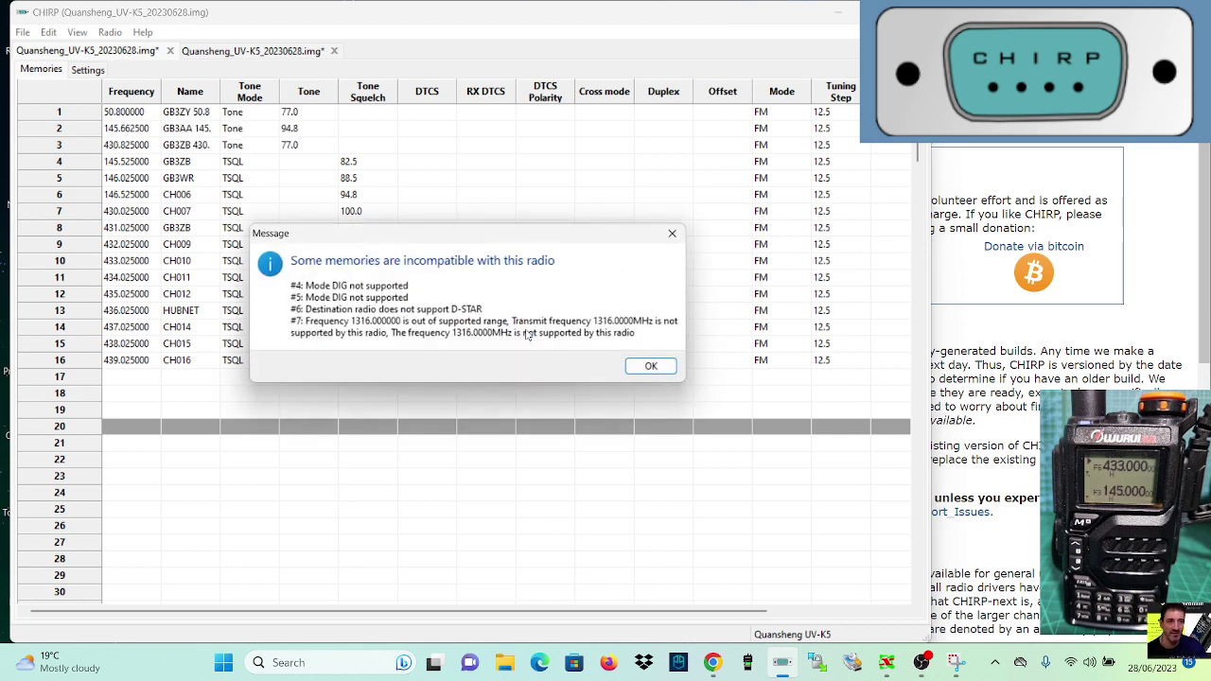
{"action": "left_click", "coordinate": [653, 365]}
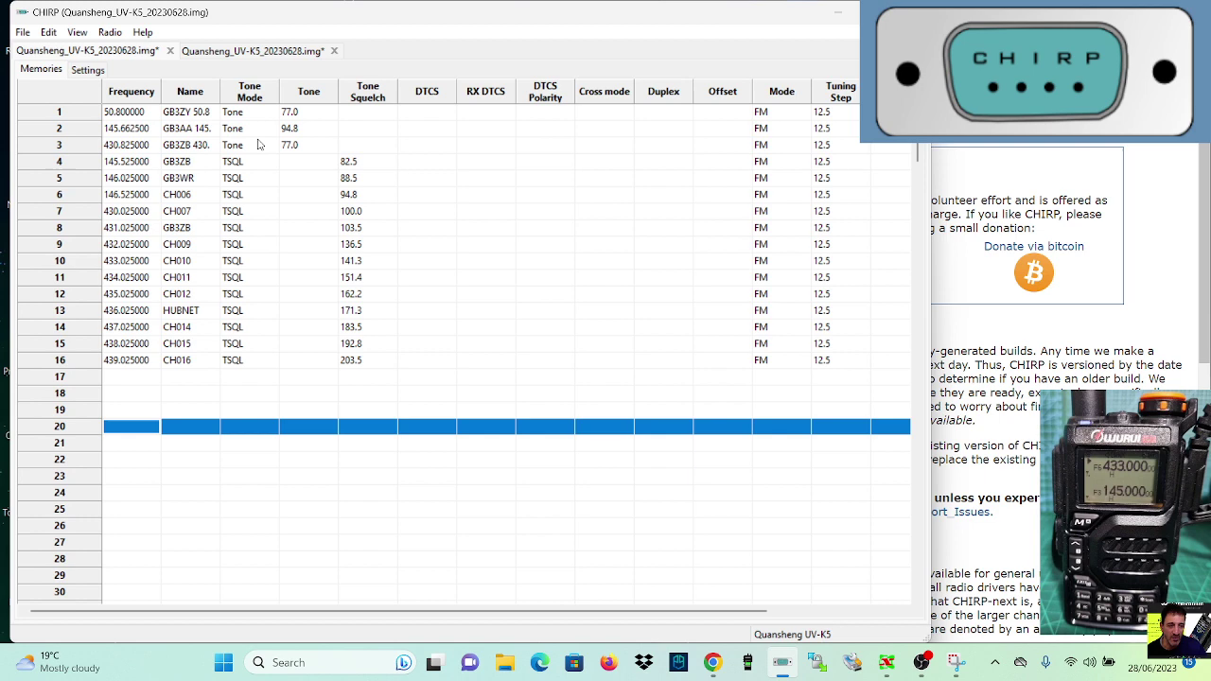
{"action": "scroll", "coordinate": [272, 205], "scroll_direction": "down", "scroll_amount": 1}
{"action": "scroll", "coordinate": [272, 205], "scroll_direction": "down", "scroll_amount": 3}
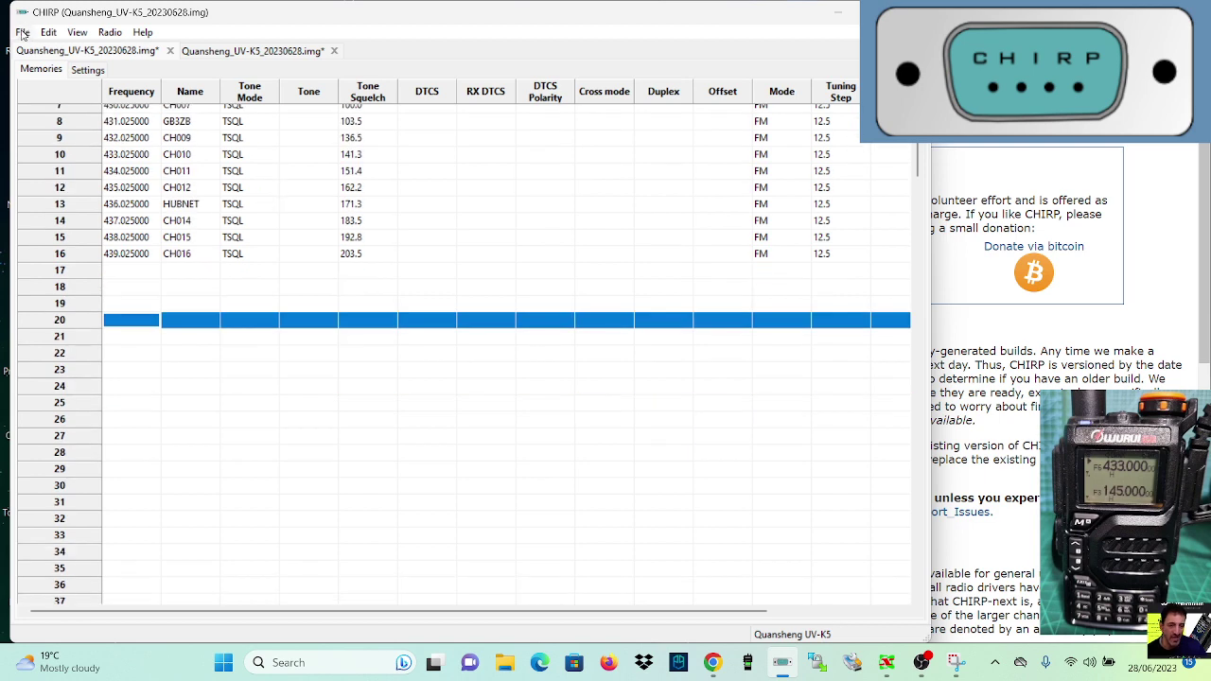
{"action": "left_click", "coordinate": [22, 32]}
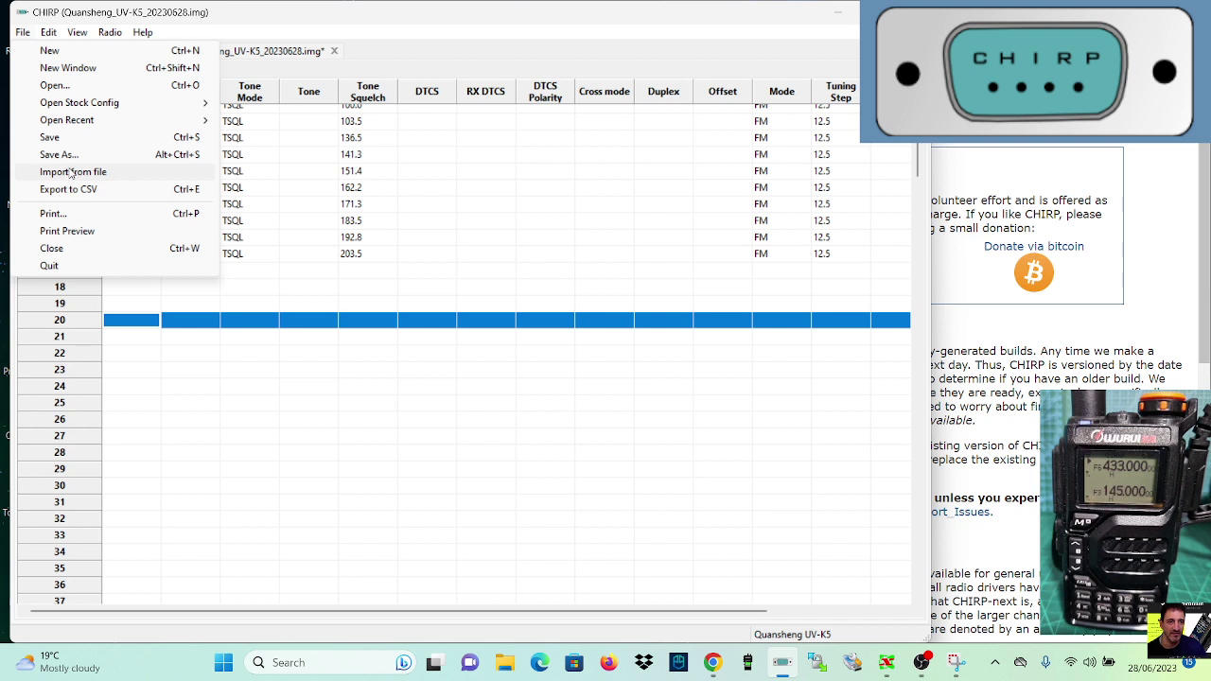
{"action": "mouse_move", "coordinate": [54, 38]}
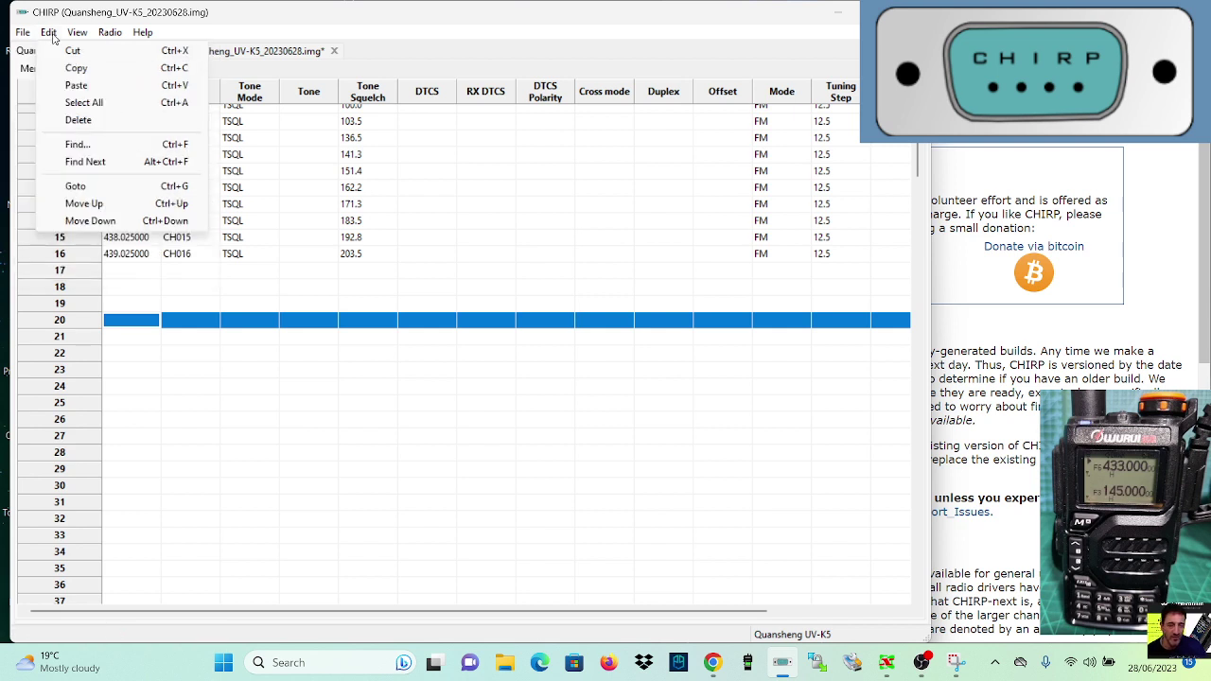
{"action": "mouse_move", "coordinate": [107, 38]}
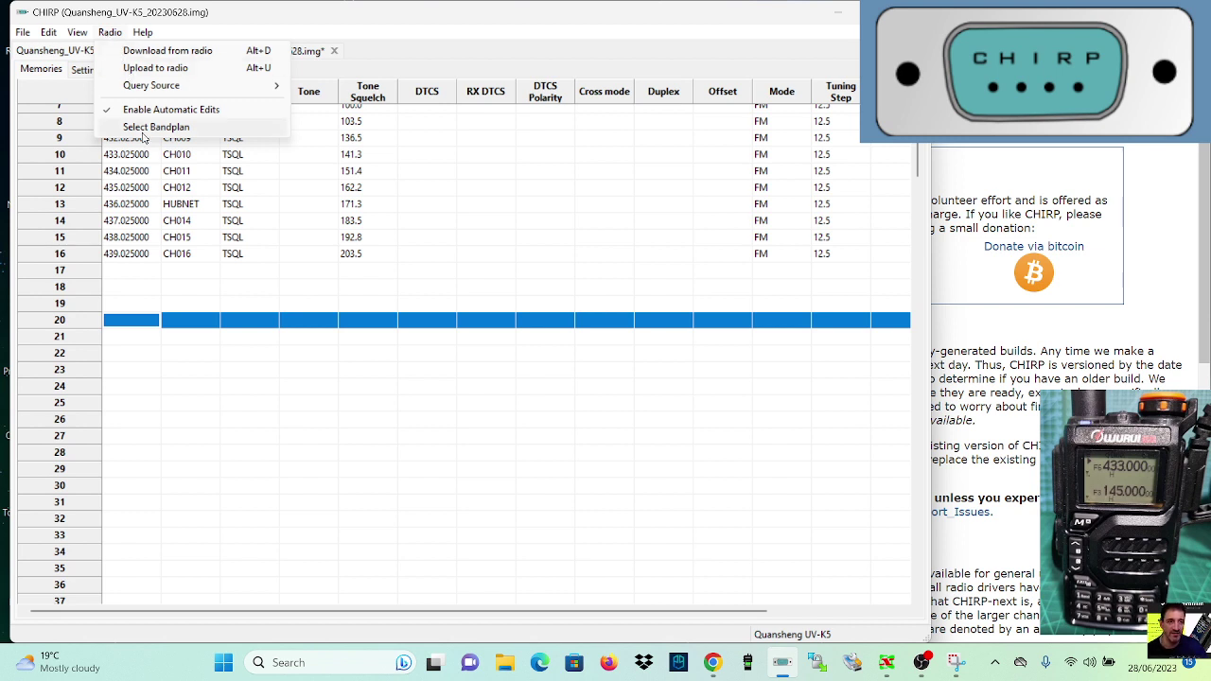
{"action": "left_click", "coordinate": [227, 286]}
Upload the image to the Quansheng UV-K5 through the USB-SERIAL CH340 (COM10) port
{"action": "left_click", "coordinate": [110, 32]}
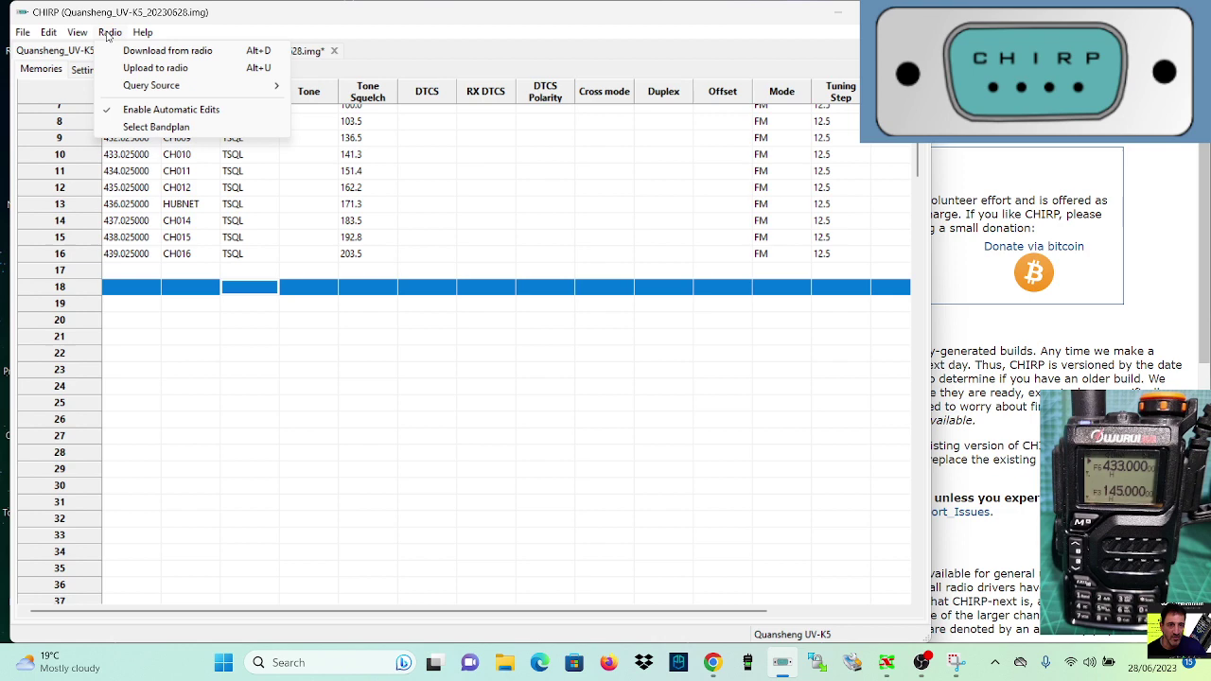
{"action": "left_click", "coordinate": [153, 70]}
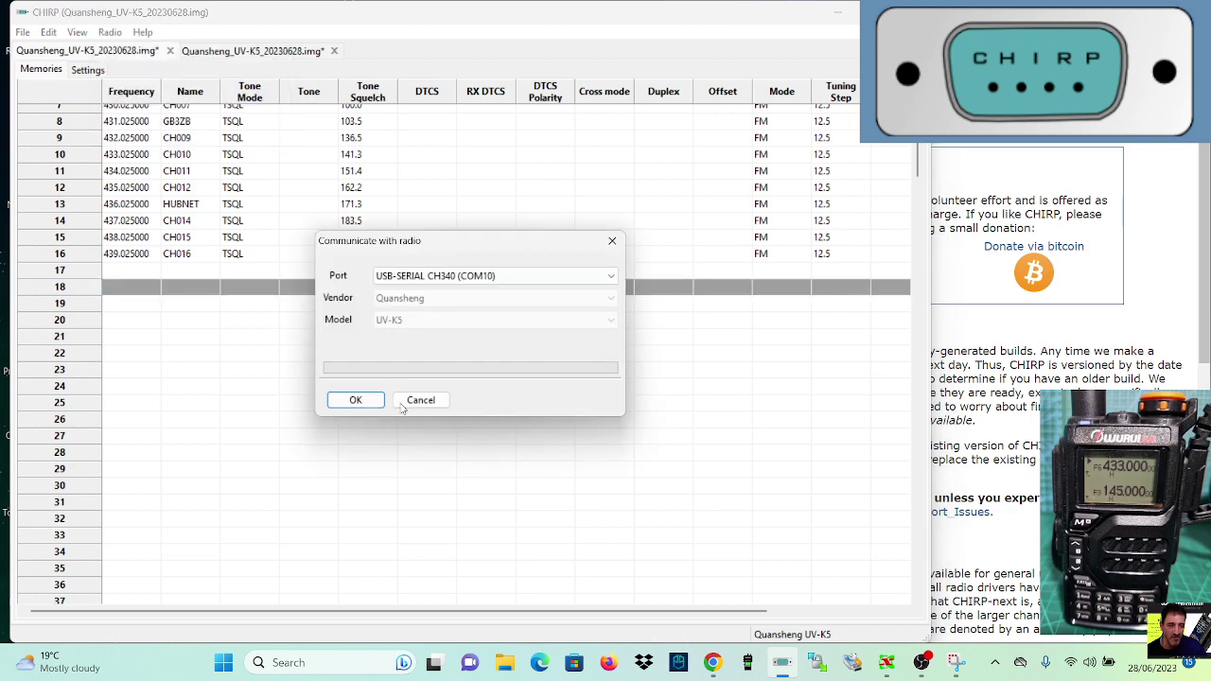
{"action": "left_click", "coordinate": [362, 405]}
{"action": "left_click", "coordinate": [349, 408]}
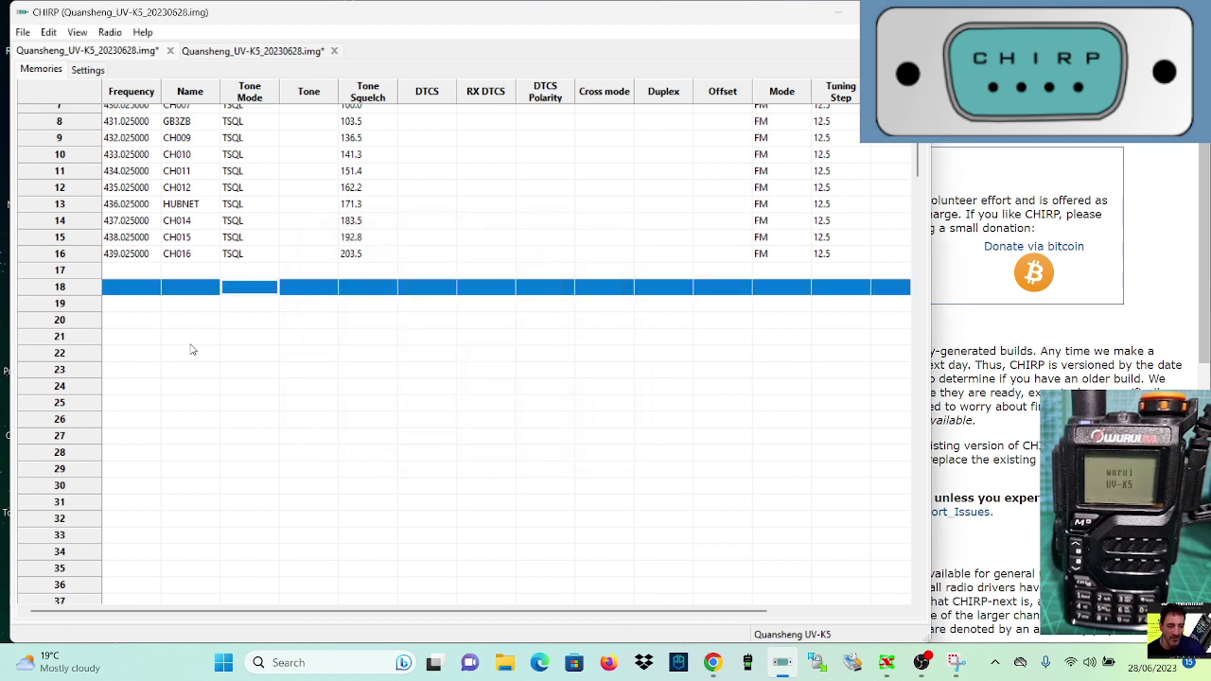
{"action": "left_click", "coordinate": [191, 341]}
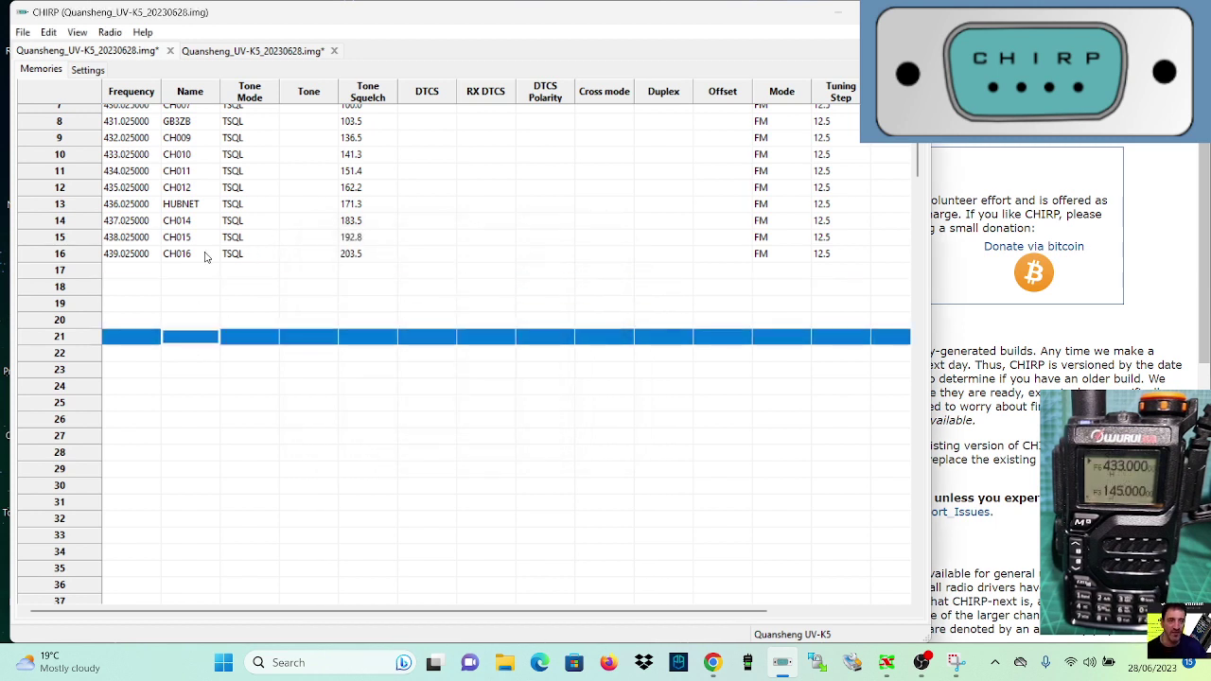